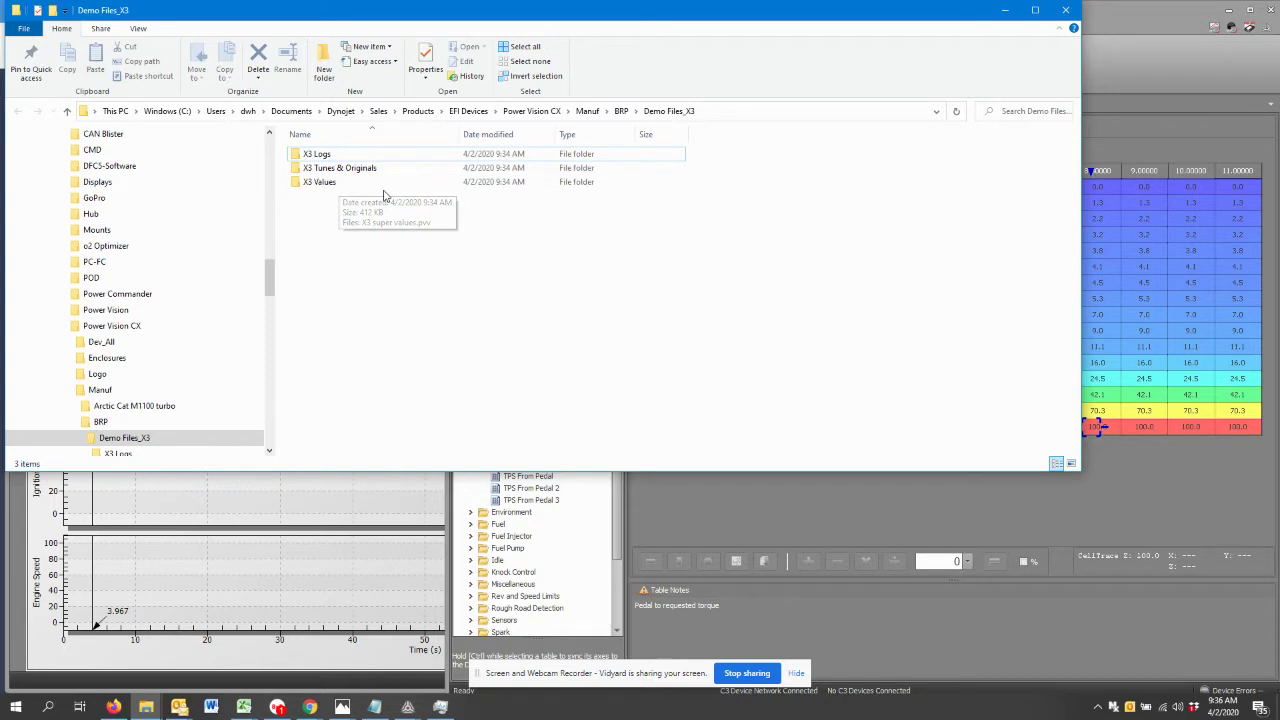
# - Open the X3 Tunes & Originals folder to list its four files, including VLS1_Tune File.djt
pyautogui.doubleClick(320, 168)
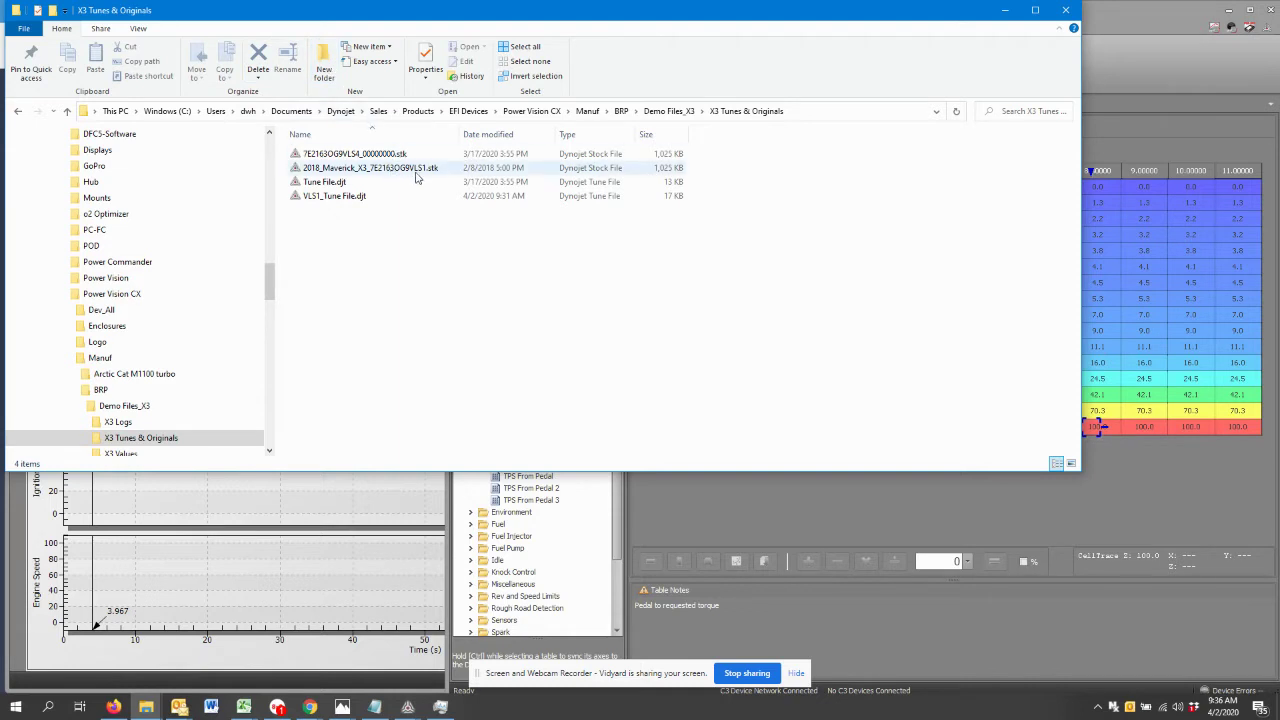
pyautogui.hotkey('alt', 'Left')
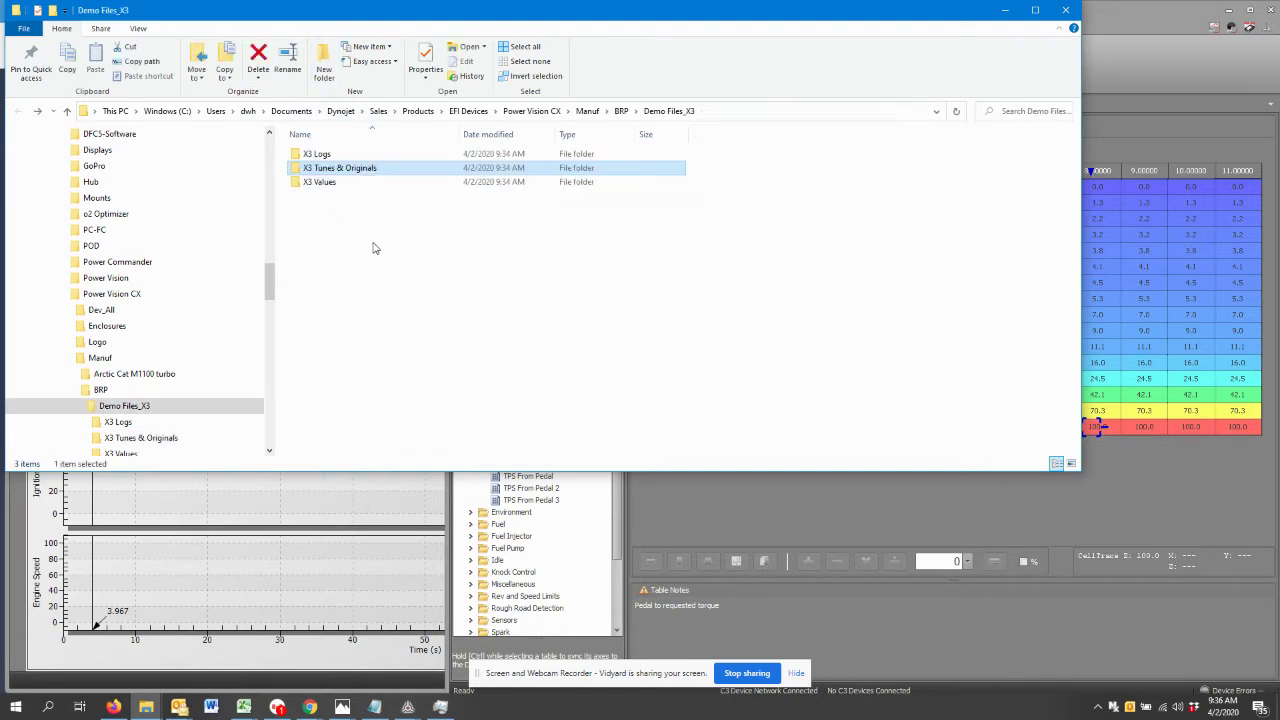
pyautogui.doubleClick(327, 170)
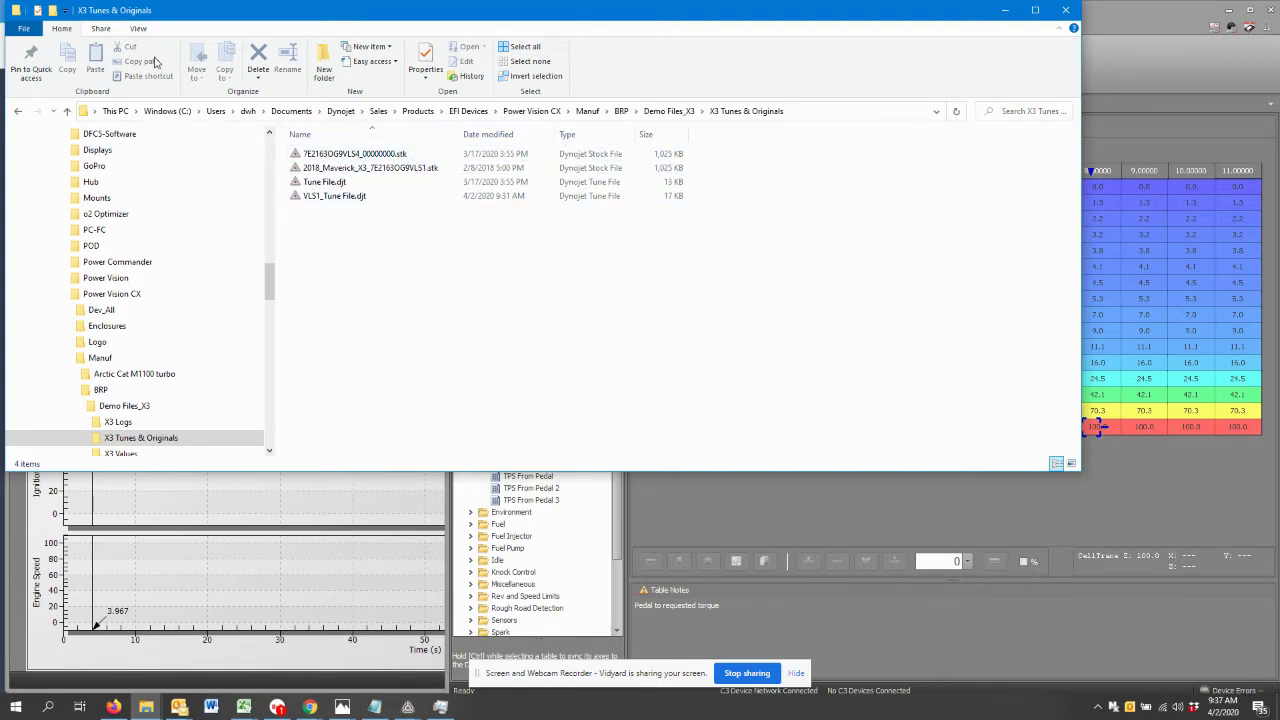
# - Toggle File name extensions off and back on, then select VLS1_Tune File.djt
pyautogui.click(140, 30)
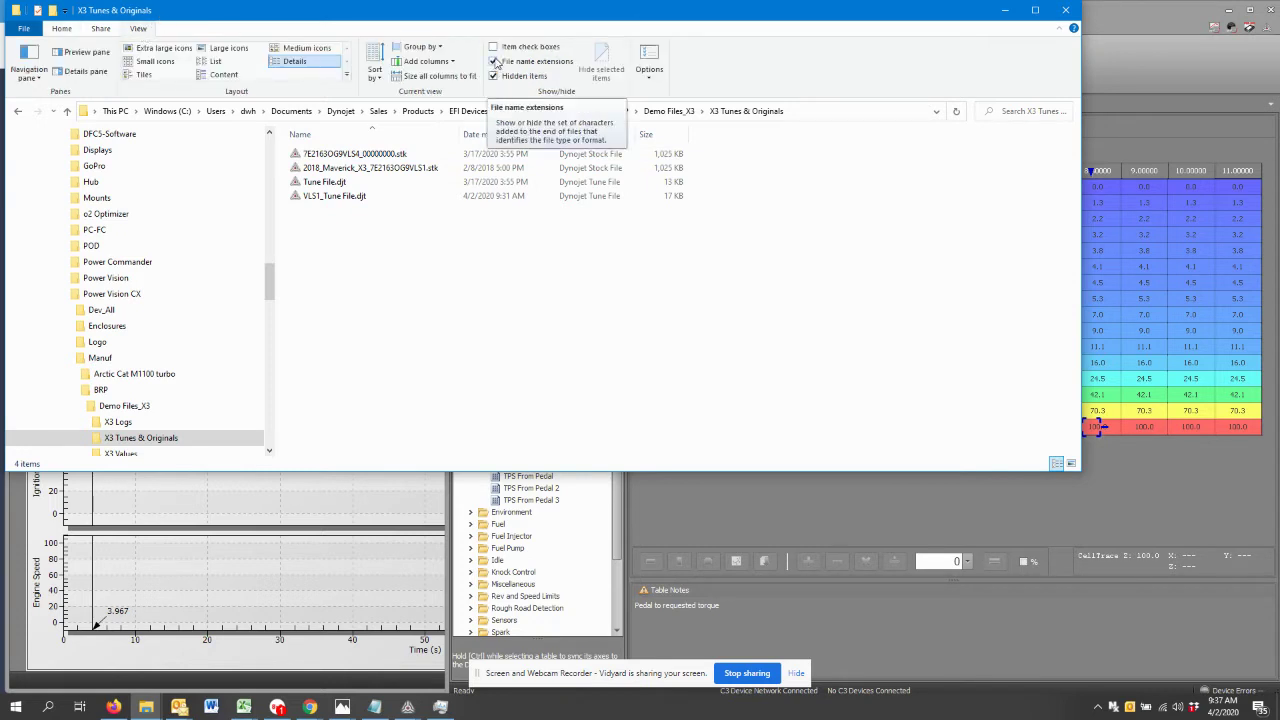
pyautogui.click(493, 62)
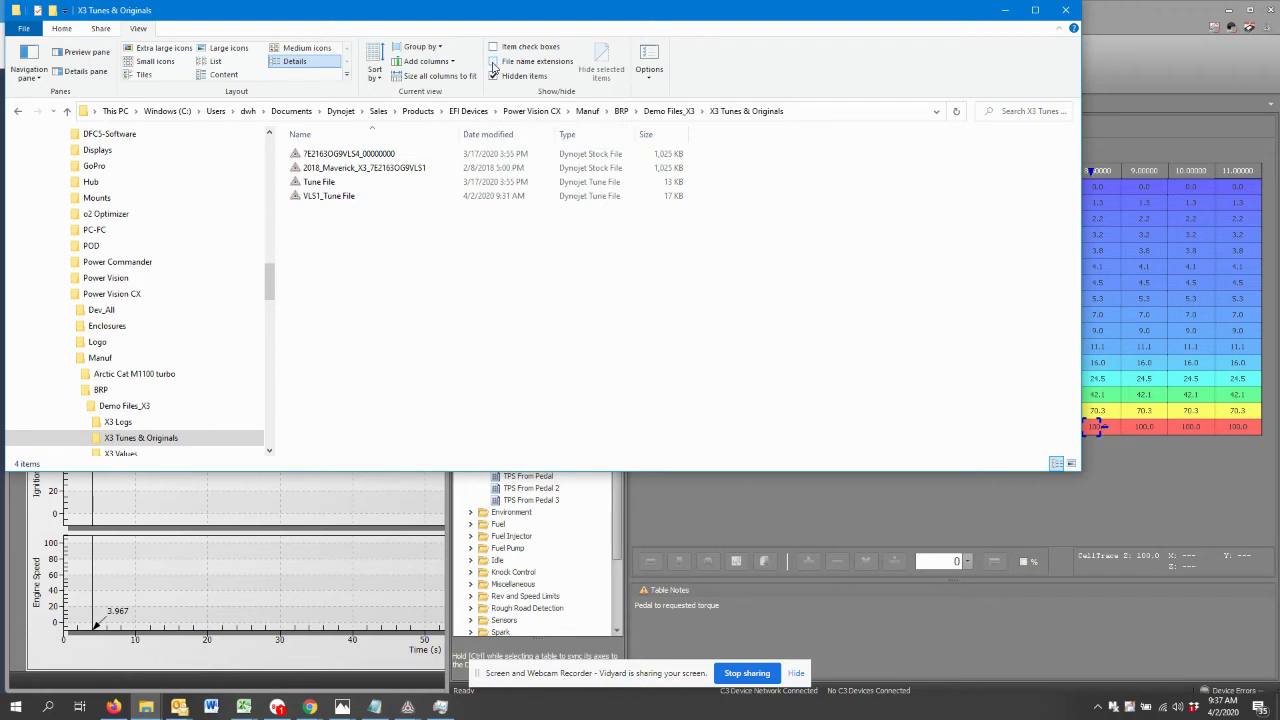
pyautogui.click(493, 62)
pyautogui.click(340, 182)
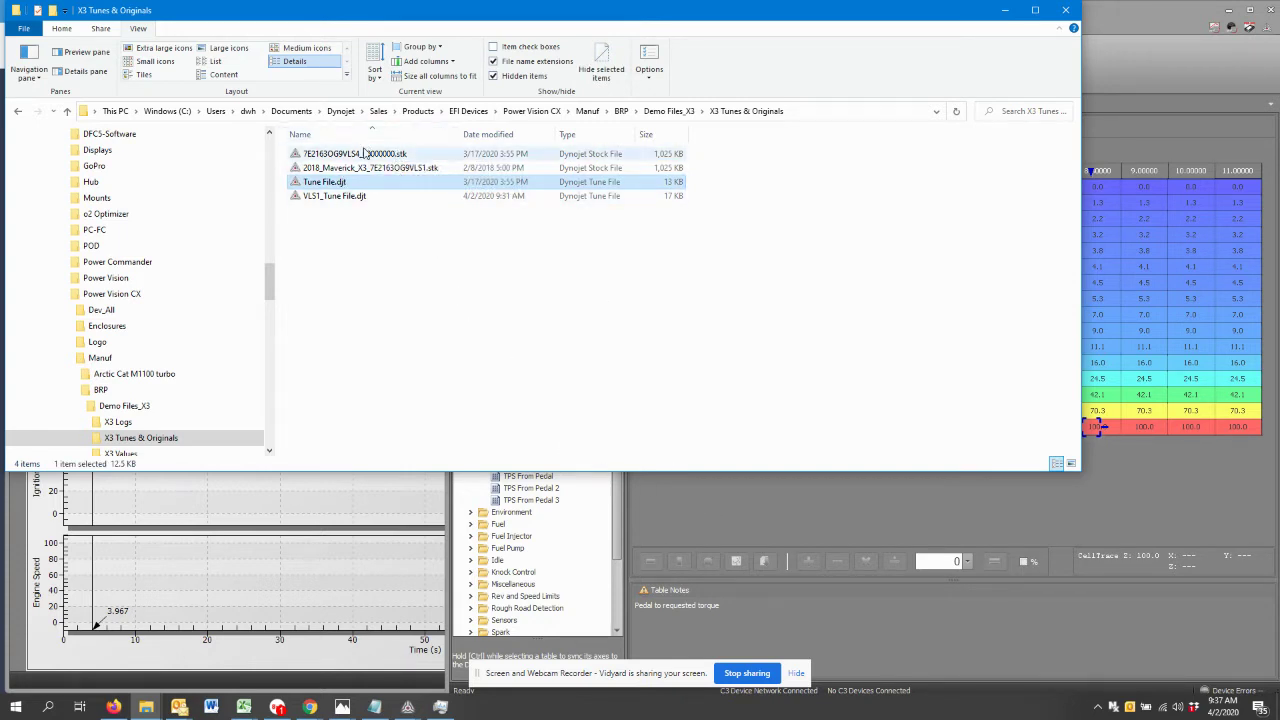
# - Load the 2018_Maverick_X3 .stk stock file from X3 Tunes & Originals into C3
pyautogui.click(683, 514)
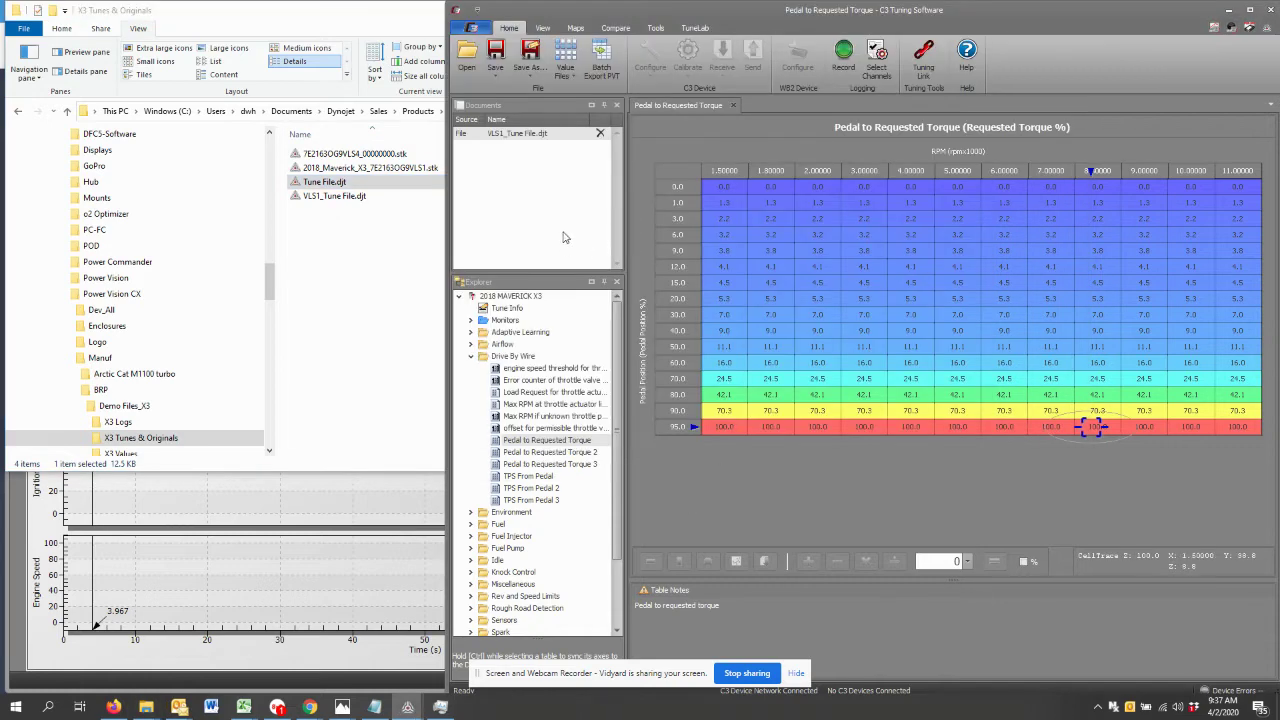
pyautogui.click(467, 56)
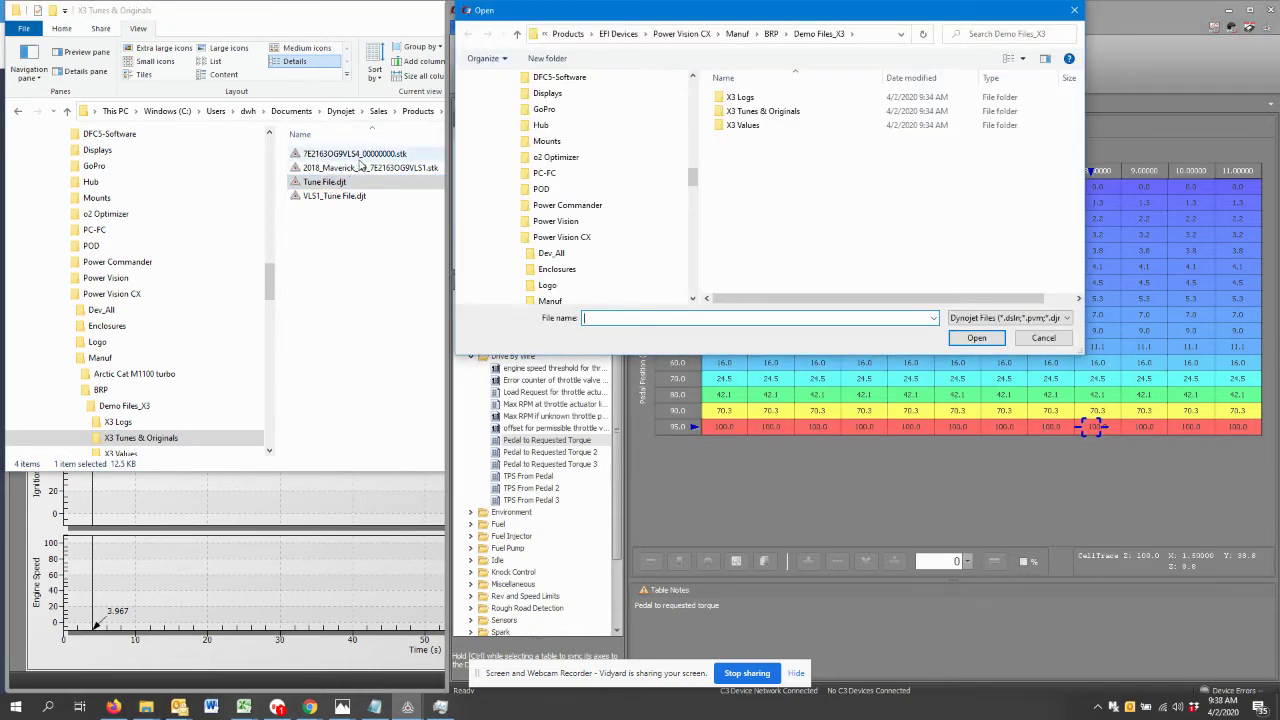
pyautogui.click(756, 112)
pyautogui.doubleClick(756, 112)
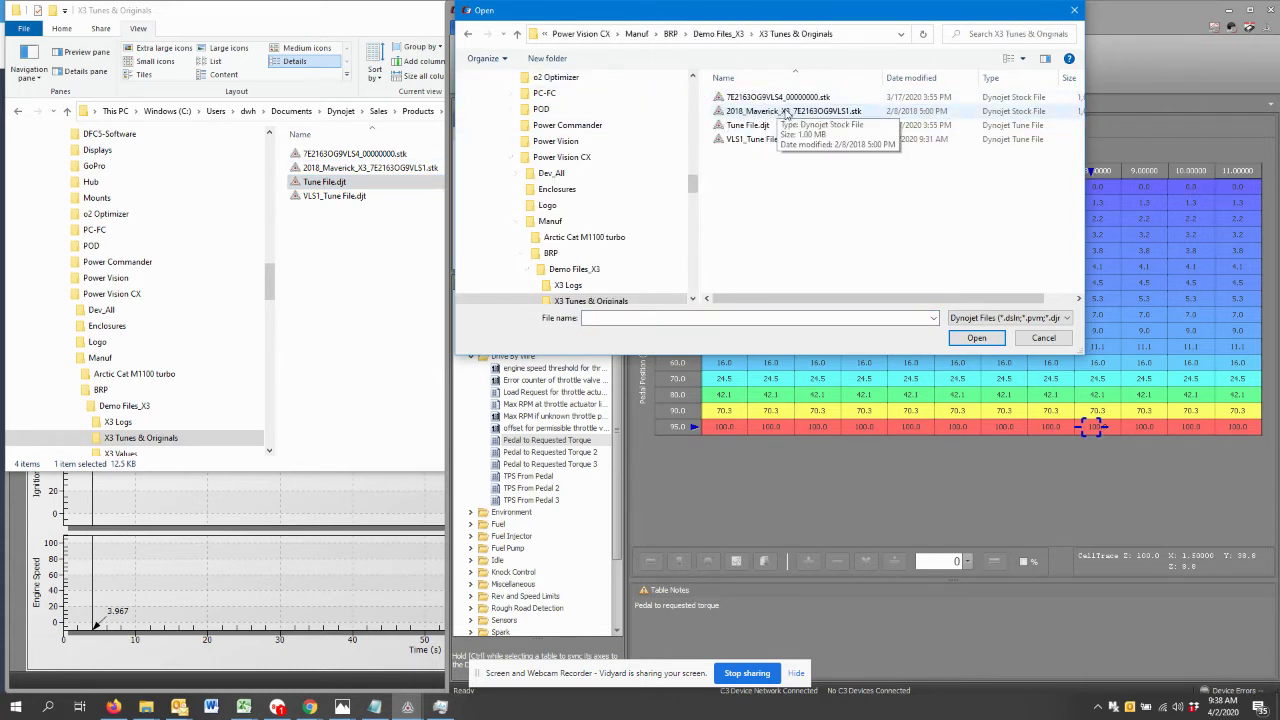
pyautogui.click(782, 111)
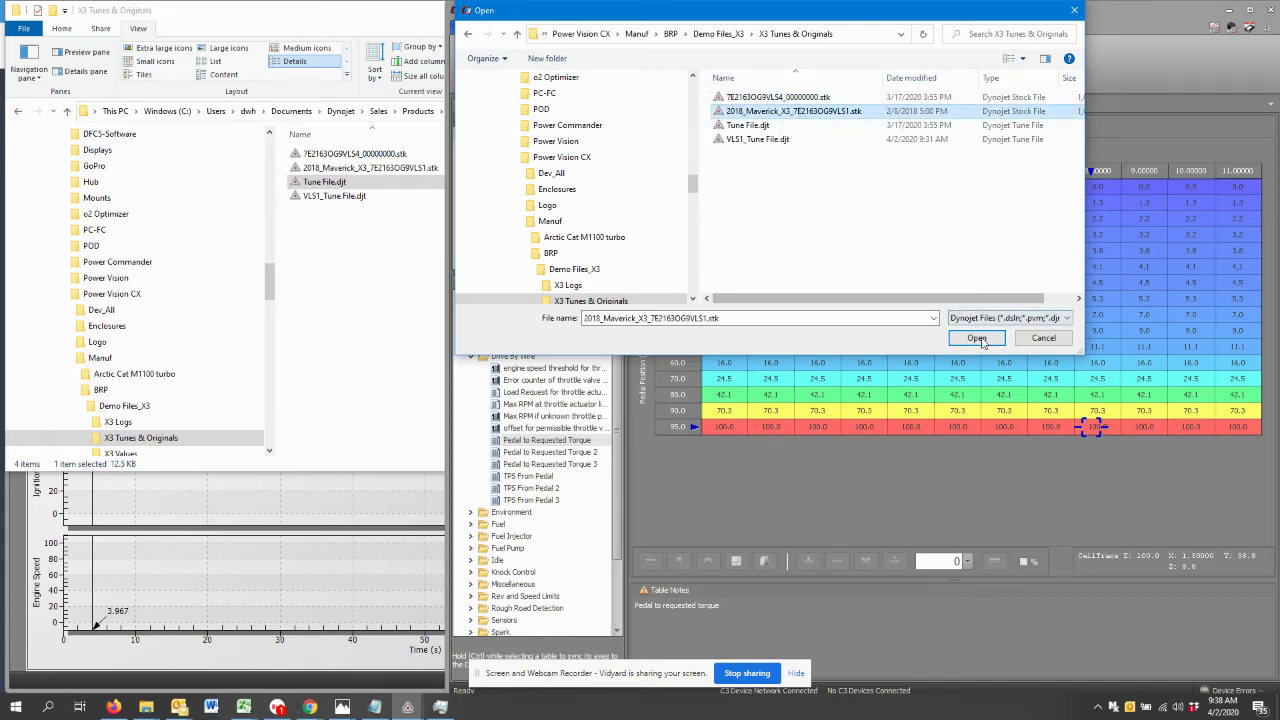
pyautogui.click(976, 337)
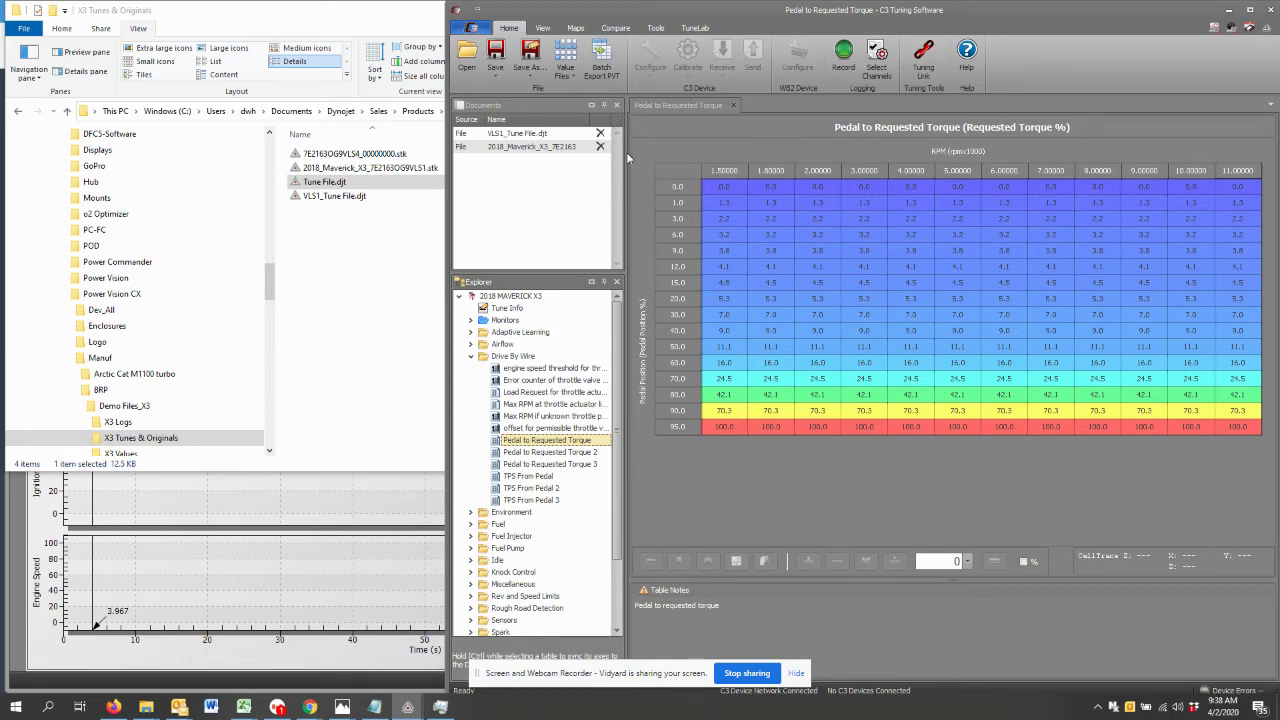
# - Widen the side panels, collapse Drive By Wire and expand the Idle tables
pyautogui.moveTo(626, 152); pyautogui.dragTo(612, 187)
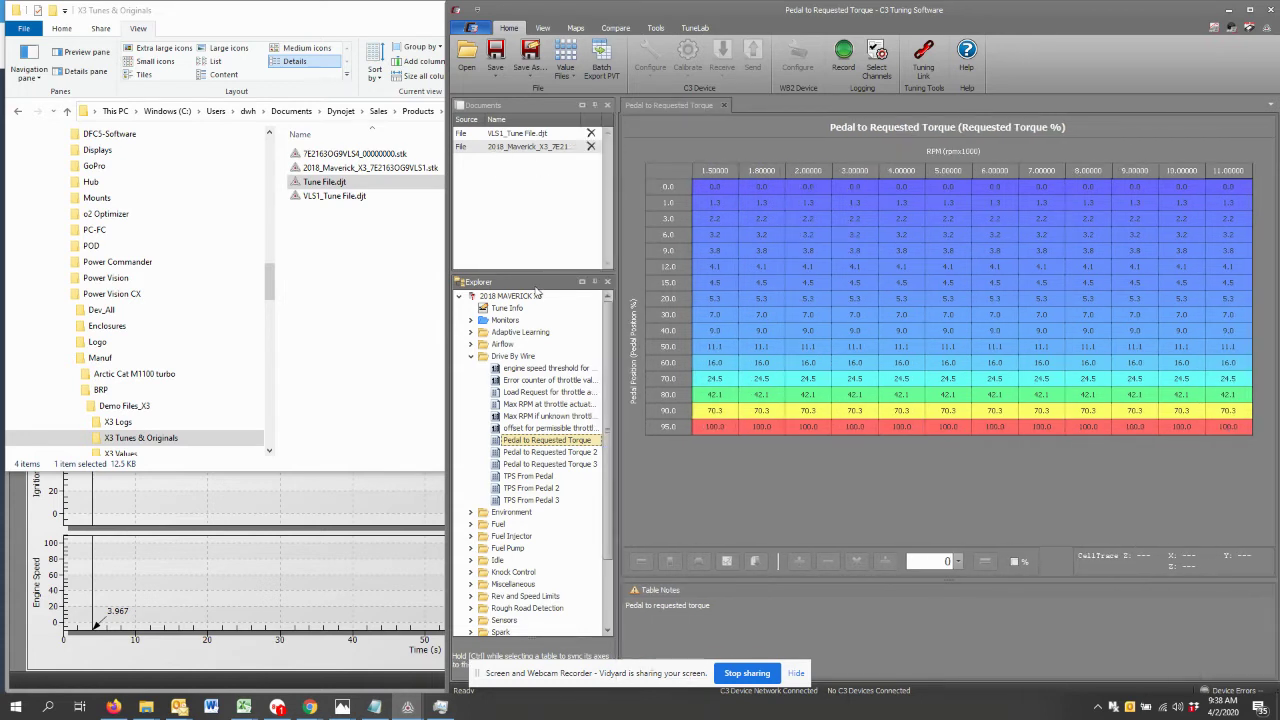
pyautogui.click(473, 357)
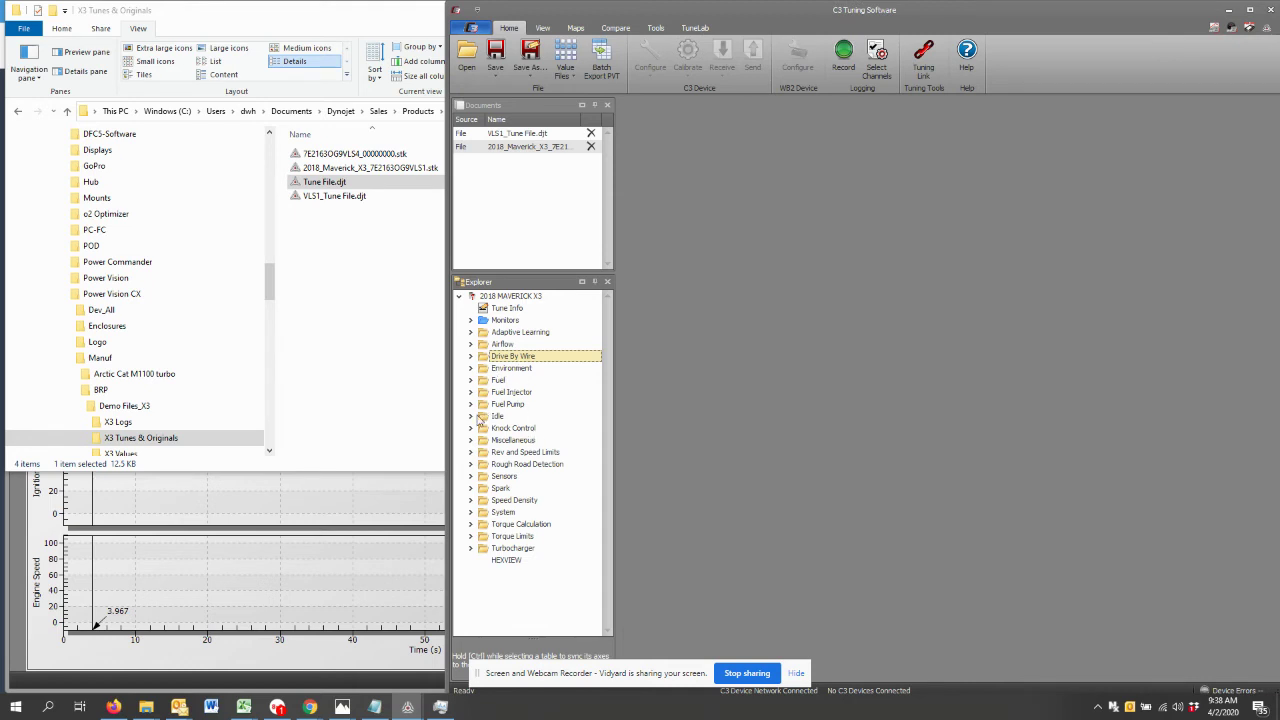
pyautogui.click(472, 416)
# - Enter 2 in the 12.43 mph cell of Idle Target based on Vehicle Speed
pyautogui.doubleClick(522, 429)
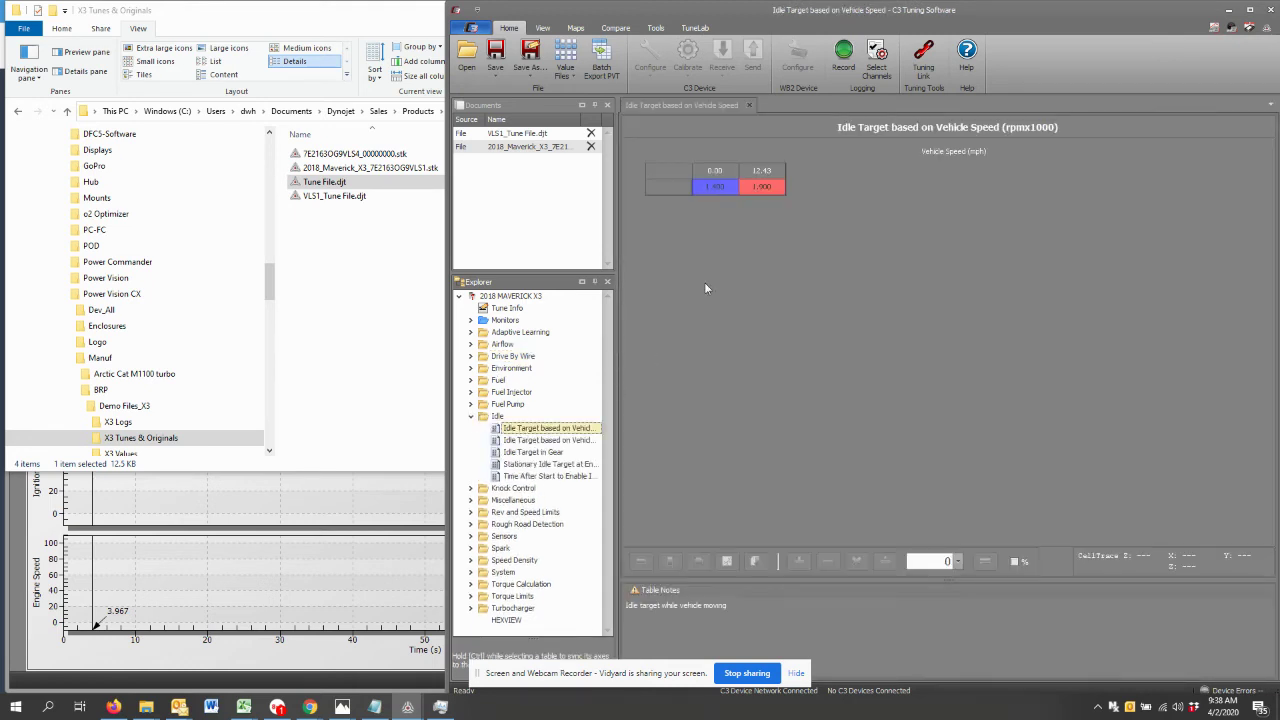
pyautogui.click(763, 186)
pyautogui.write('2')
pyautogui.press('Return')
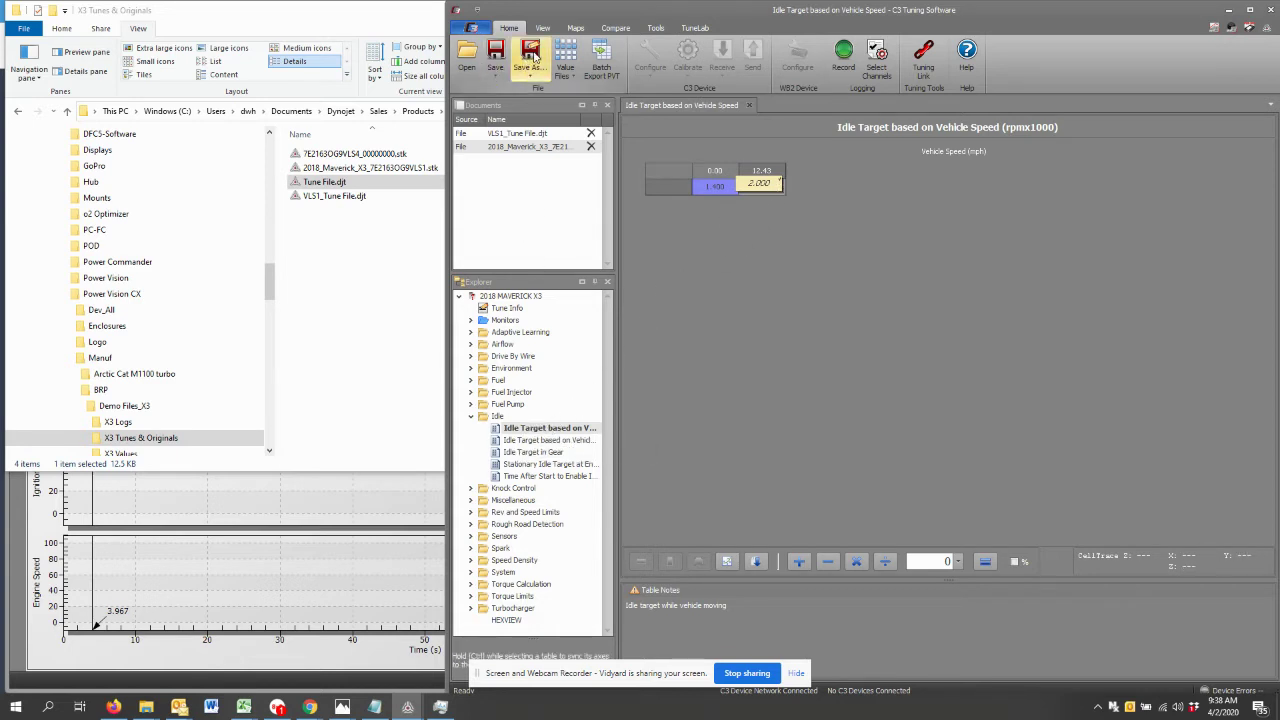
pyautogui.click(530, 55)
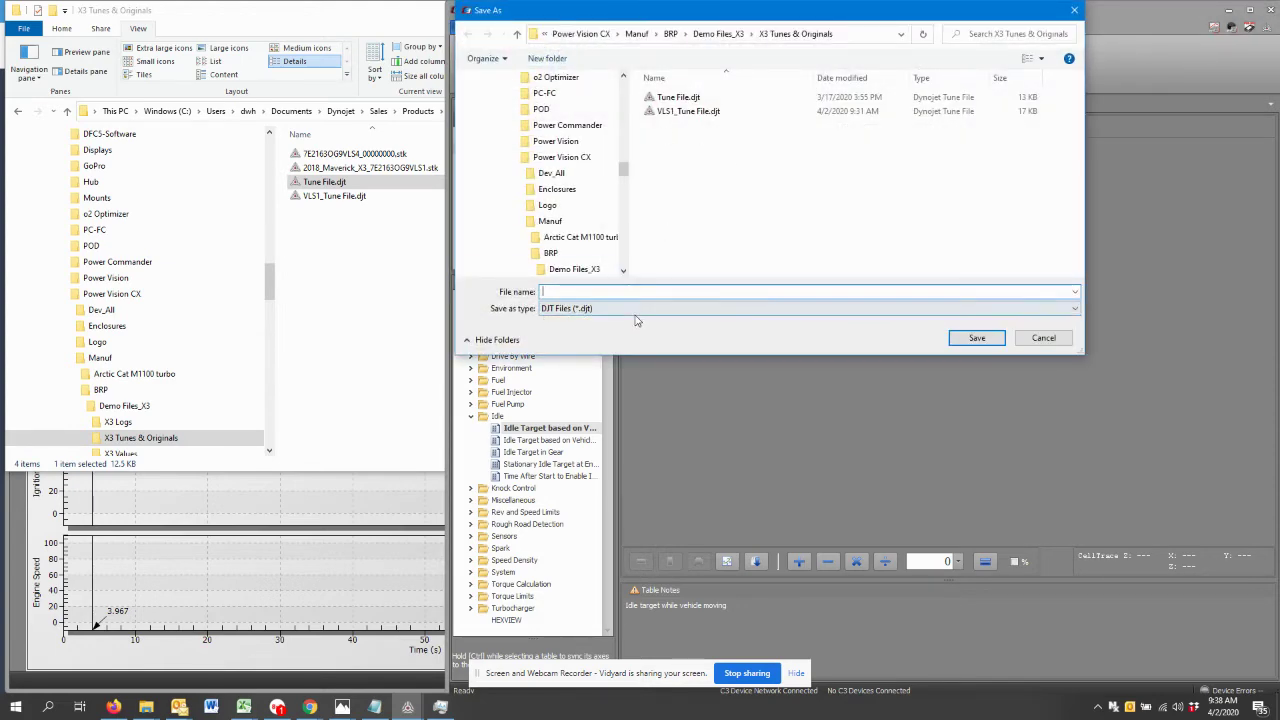
# - Cancel the DJT Save As dialog and return File Explorer to Demo Files_X3
pyautogui.click(1032, 337)
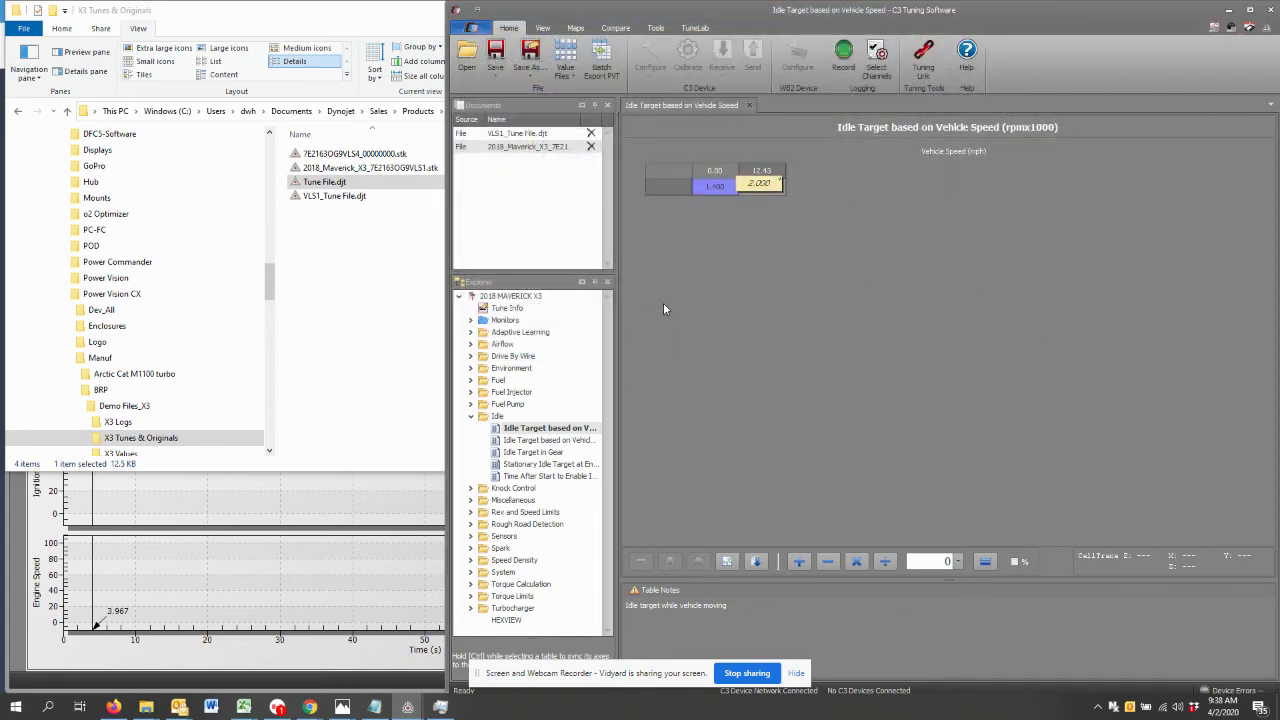
pyautogui.click(400, 267)
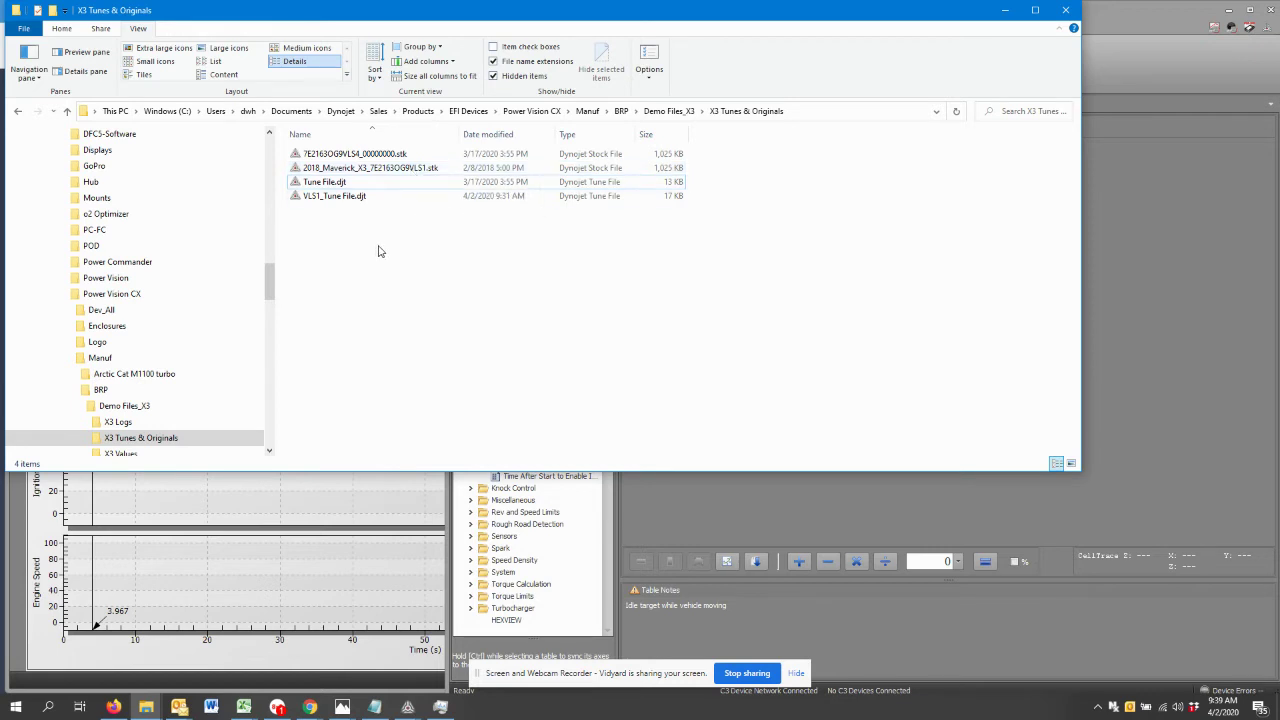
pyautogui.press('BackSpace')
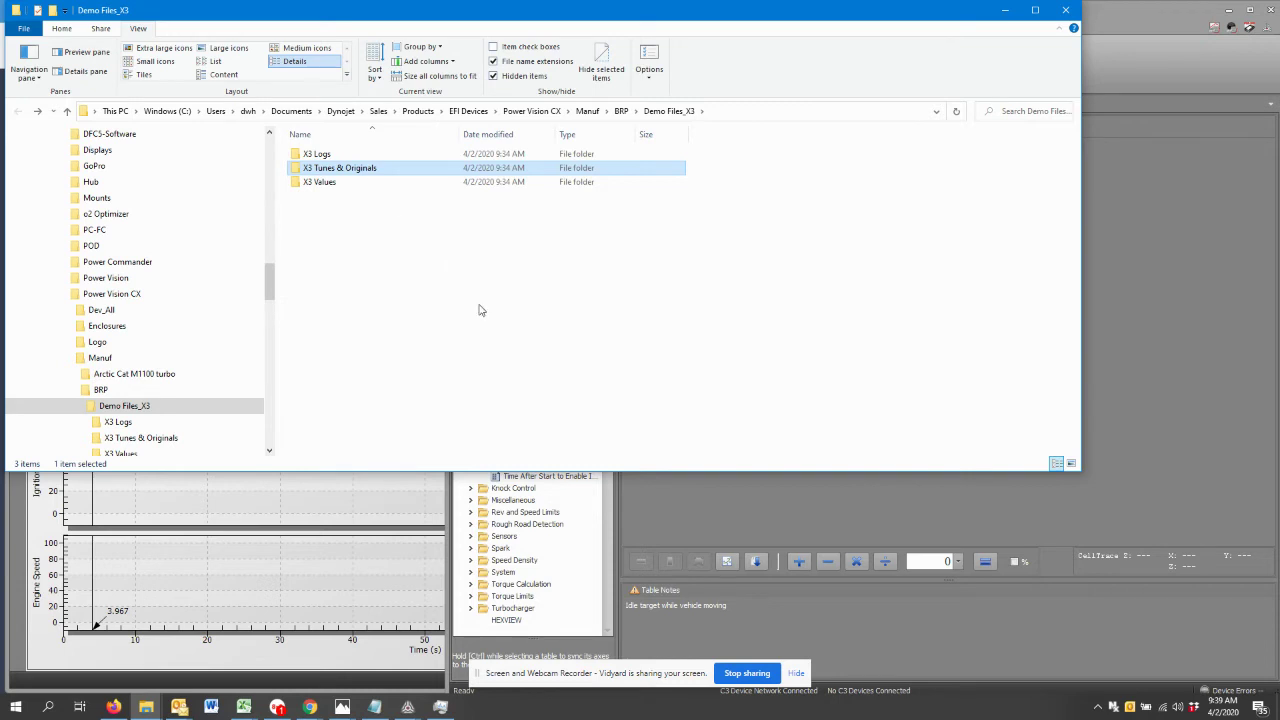
# - Open the X3 Logs folder and nudge the Explorer window slightly right
pyautogui.doubleClick(333, 157)
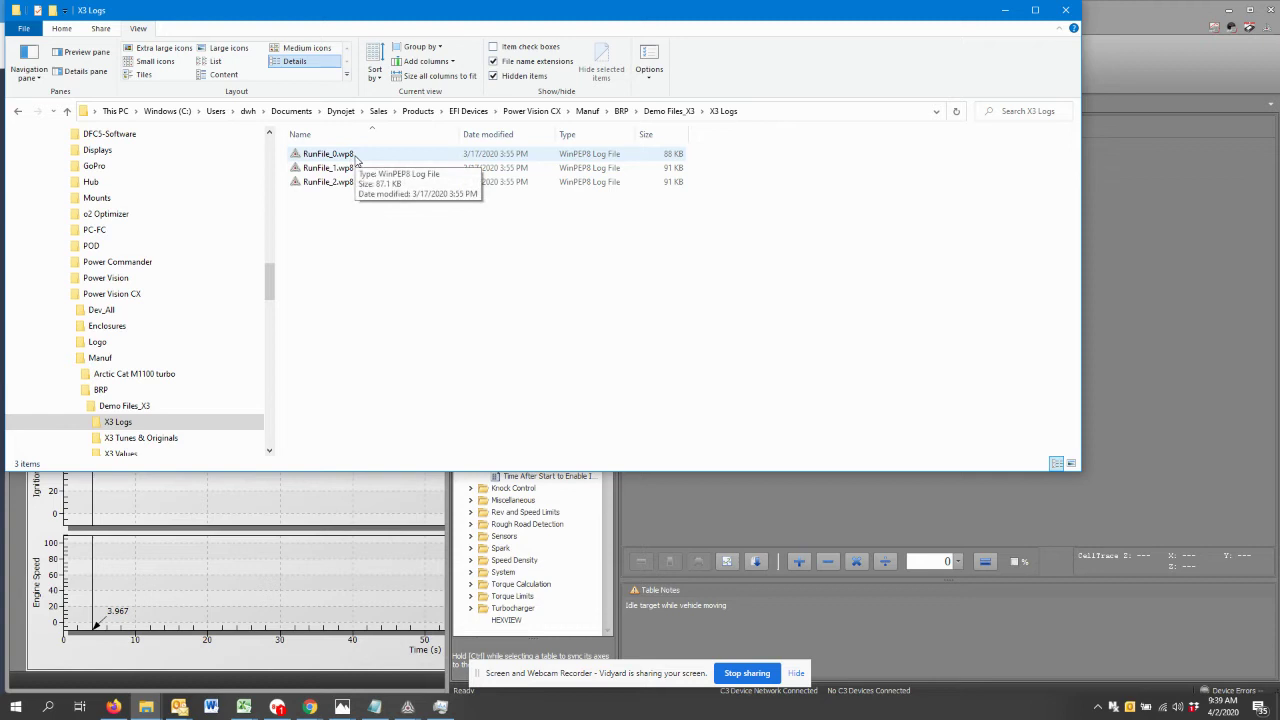
pyautogui.moveTo(315, 19); pyautogui.dragTo(435, 33)
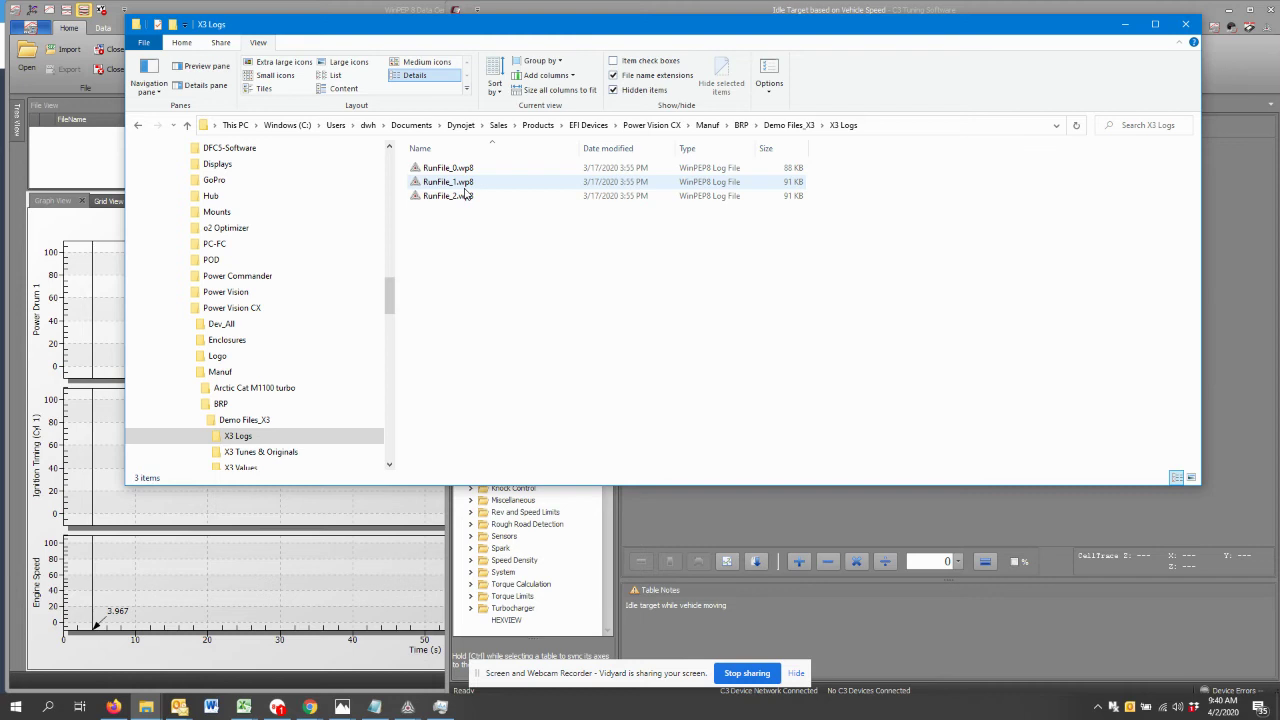
# - Drag RunFile_1.wp8 onto the WinPEP 8 graphs, dismissing the file-open dialog
pyautogui.moveTo(466, 195); pyautogui.dragTo(90, 262)
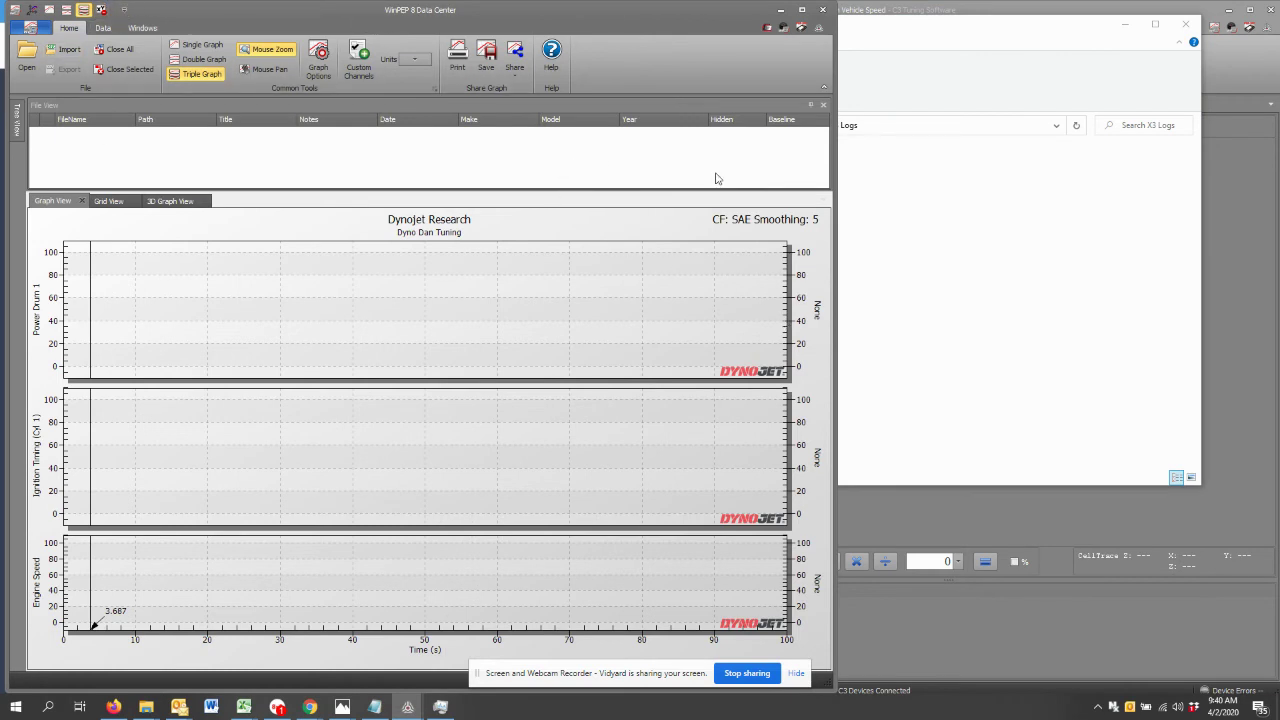
pyautogui.click(908, 246)
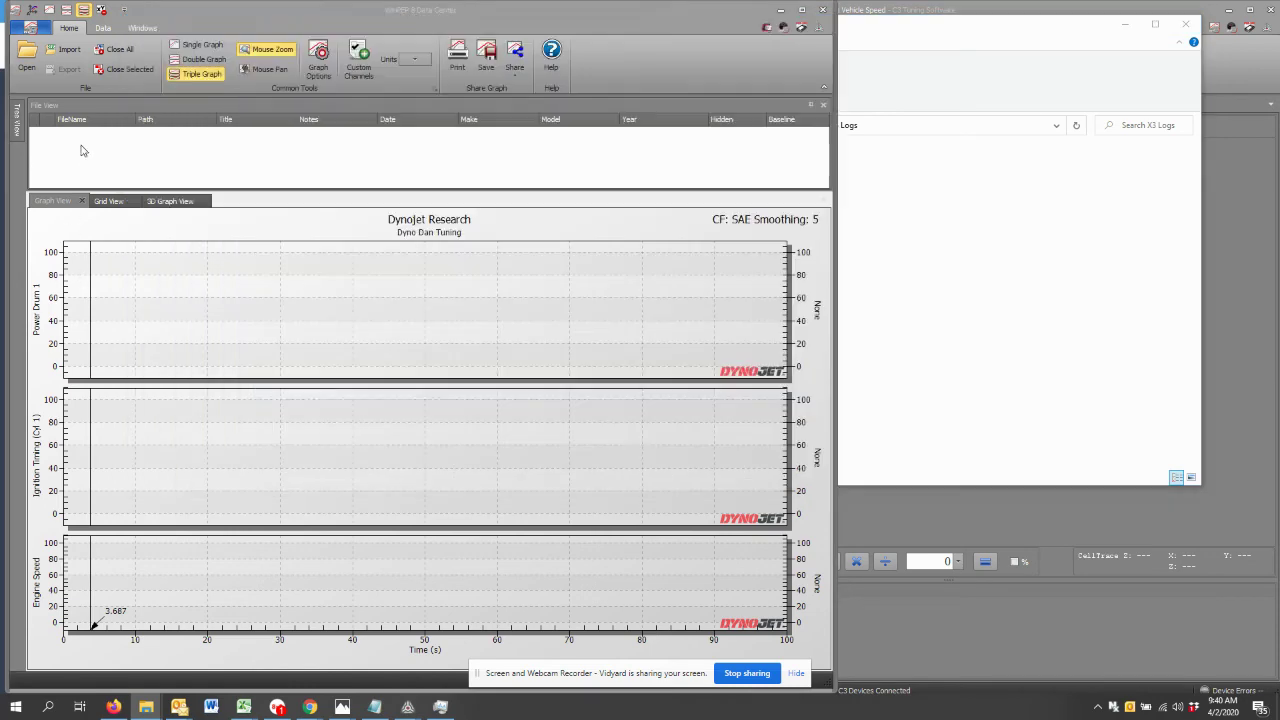
pyautogui.click(78, 165)
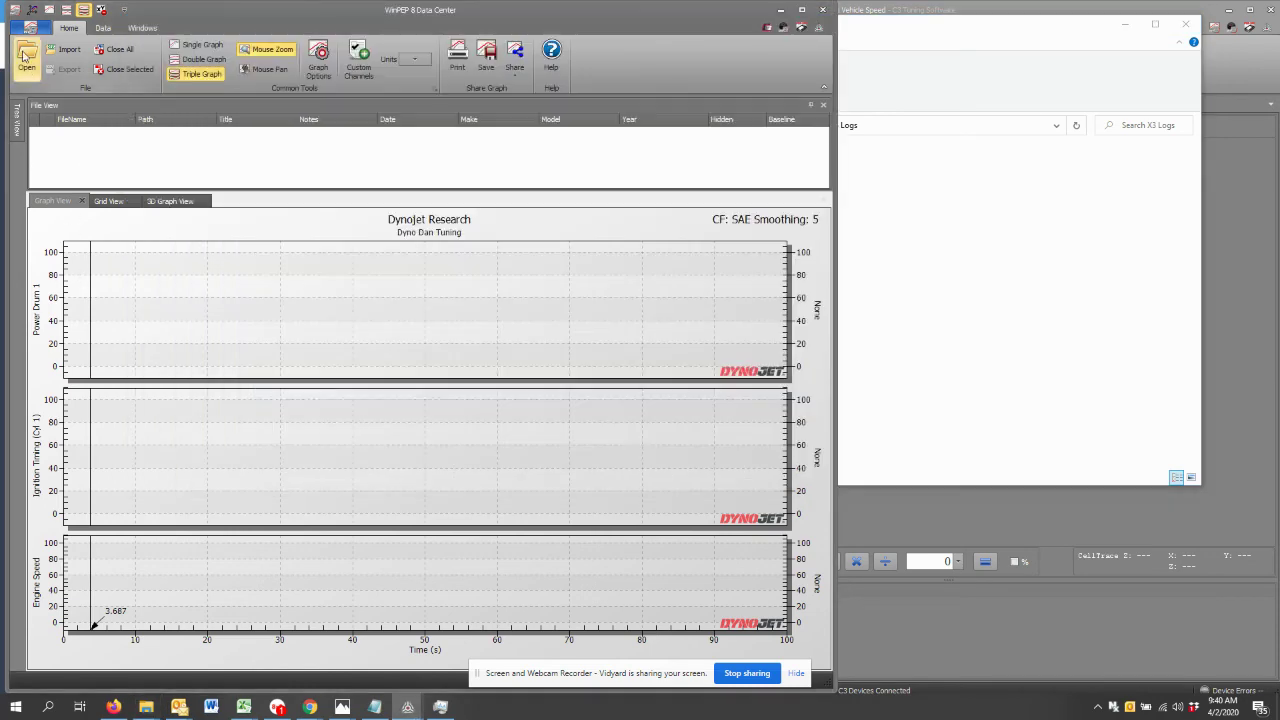
pyautogui.click(22, 56)
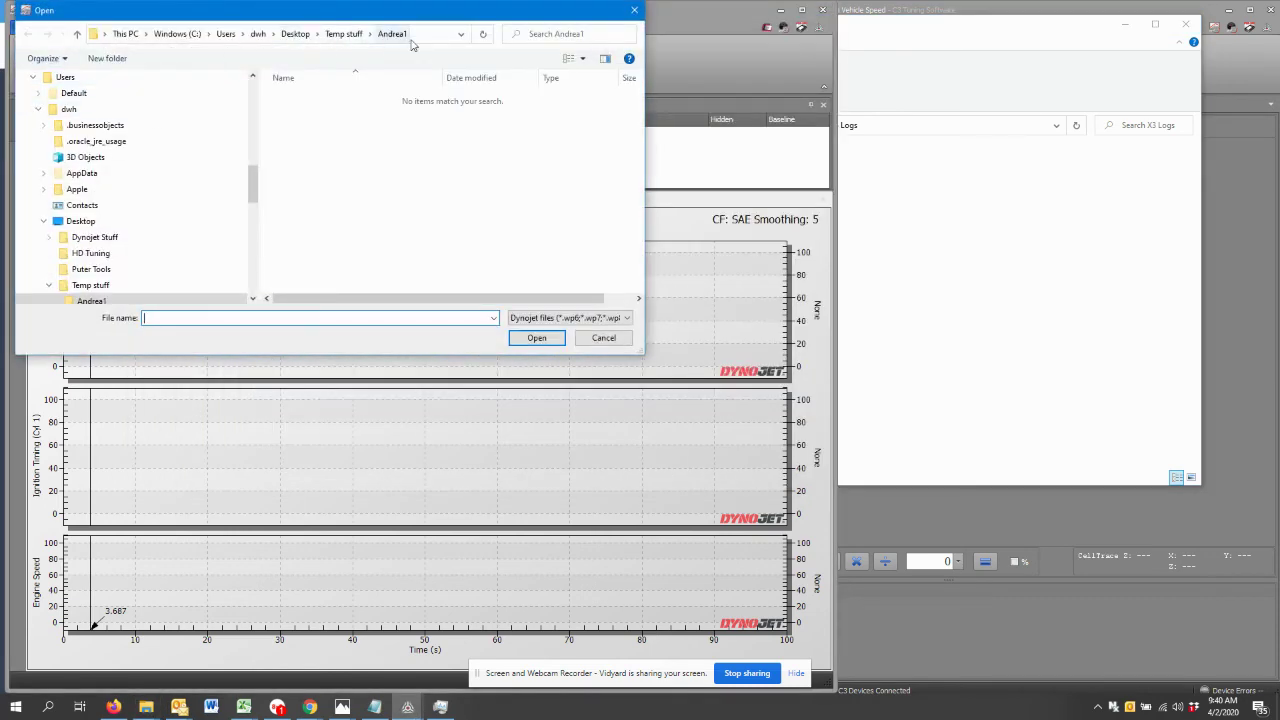
pyautogui.click(603, 338)
pyautogui.click(886, 191)
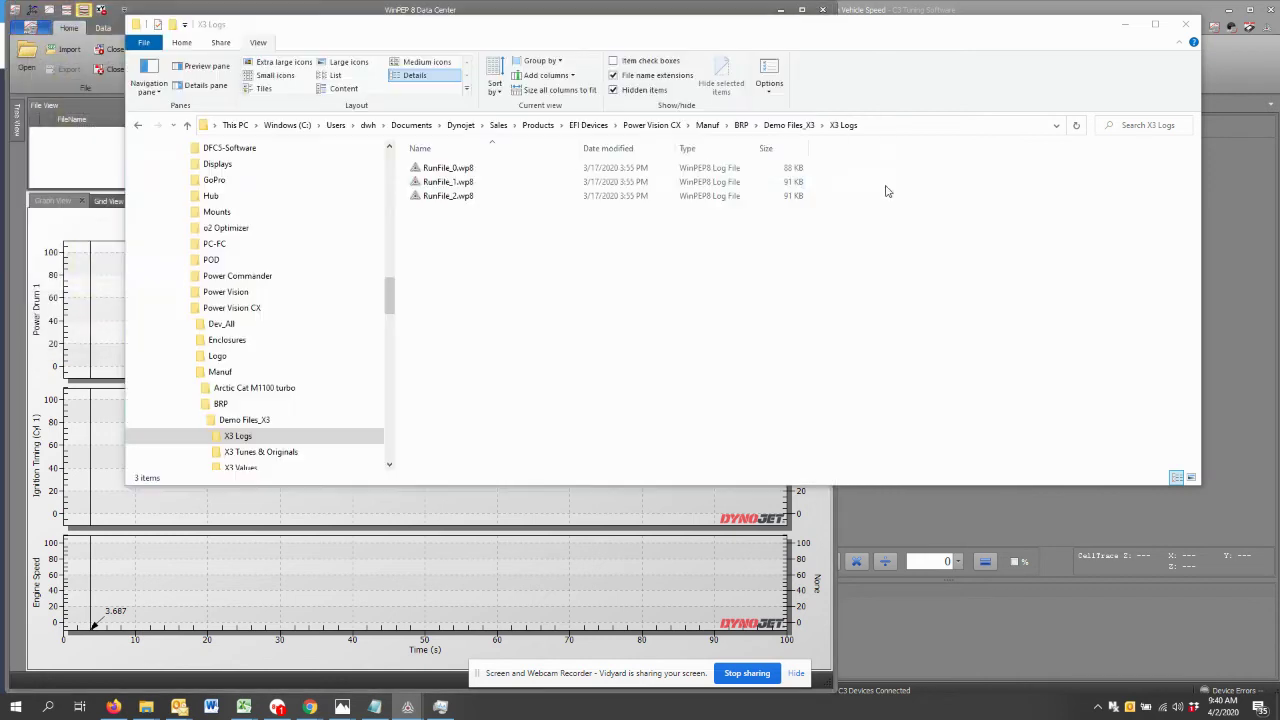
# - Drag RunFile_0.wp8 onto the graphs so both runs overlay in red and blue
pyautogui.click(455, 168)
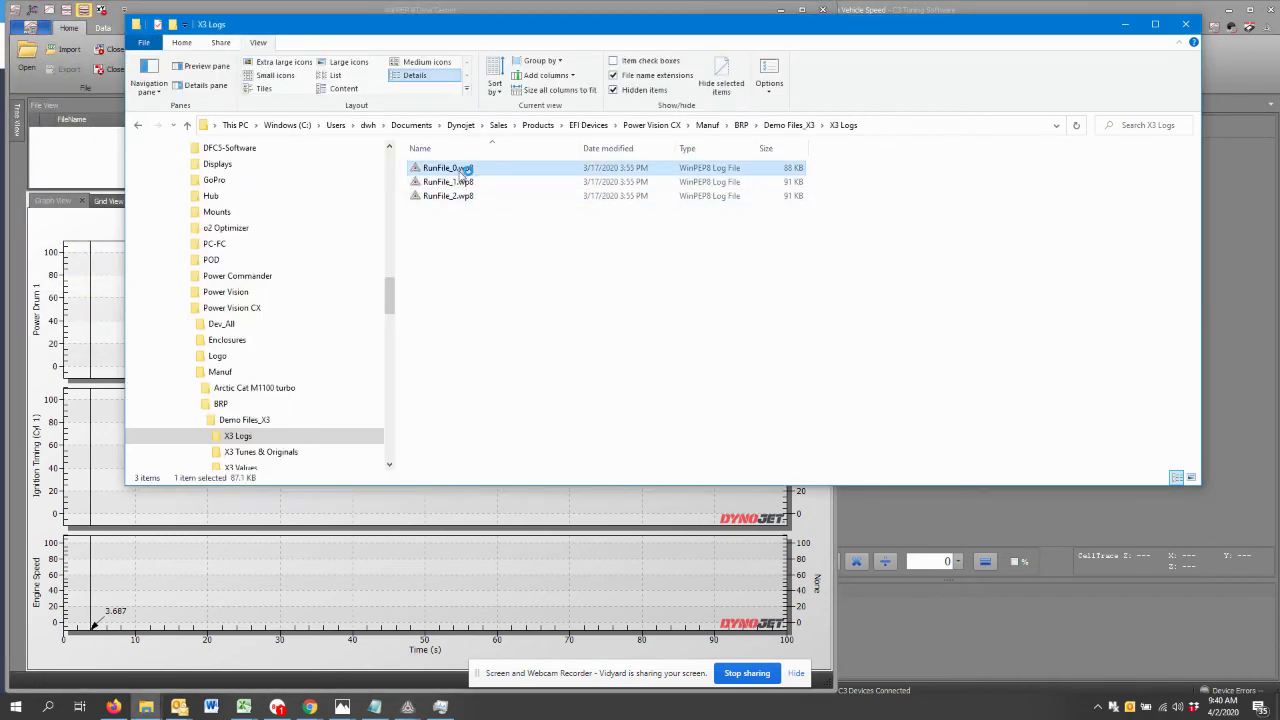
pyautogui.moveTo(455, 186); pyautogui.dragTo(84, 262)
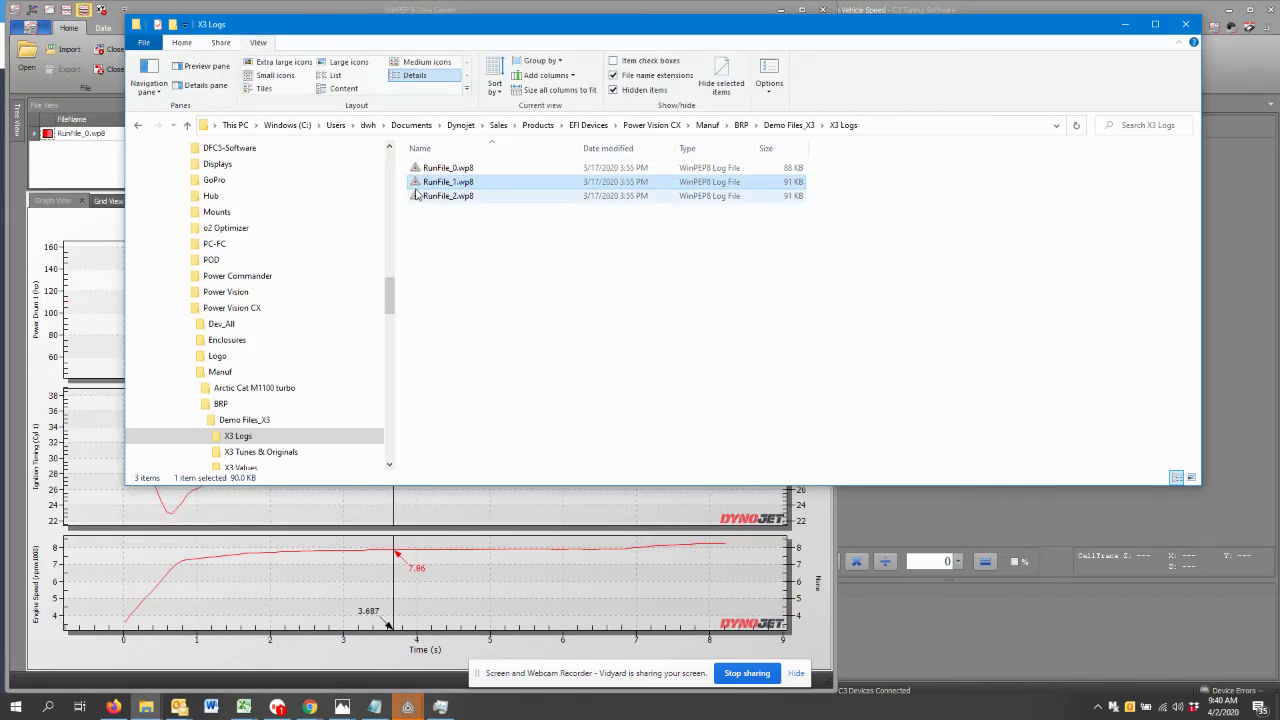
pyautogui.click(95, 245)
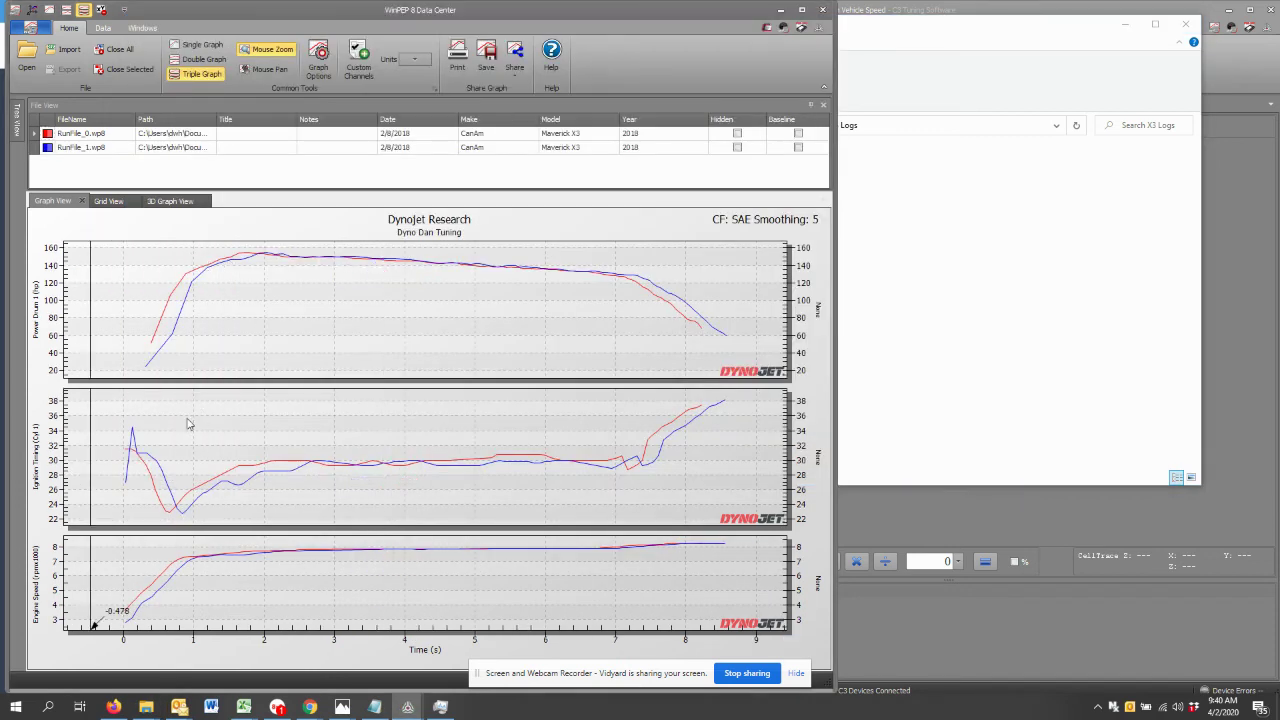
pyautogui.click(40, 326)
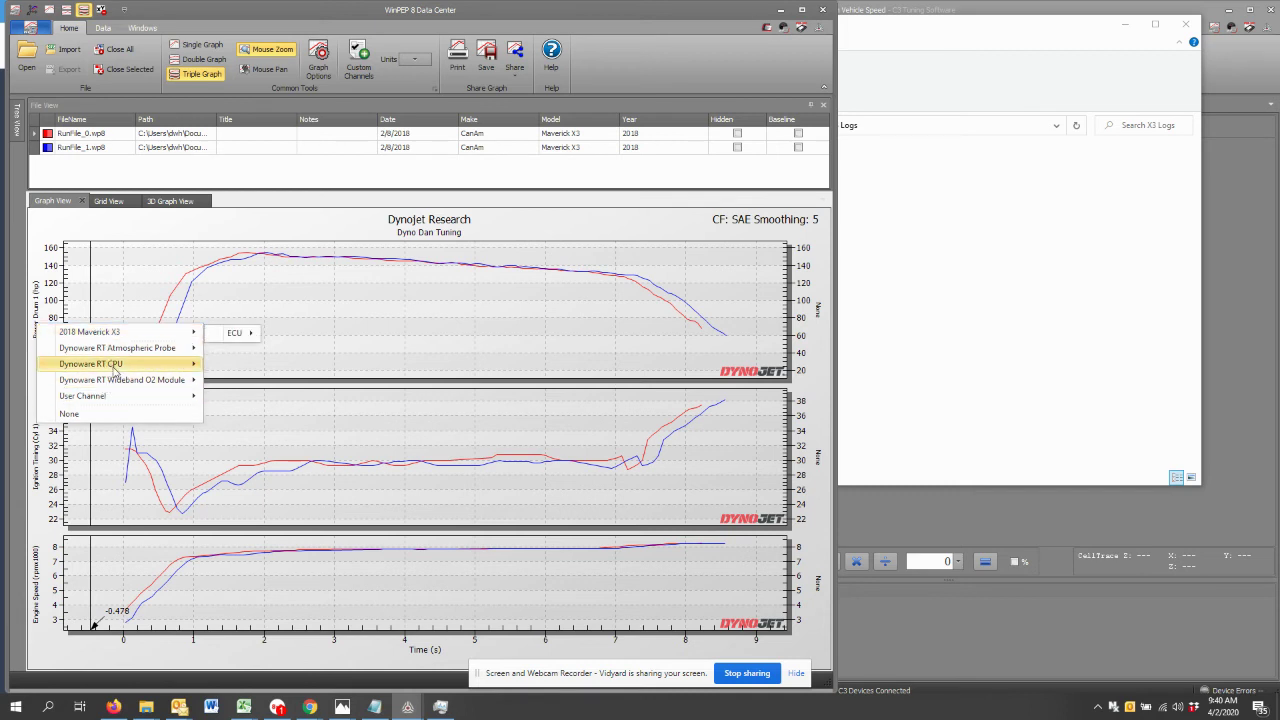
# - Browse the 2018 Maverick X3 ECU channel list for the top graph without changing it
pyautogui.moveTo(145, 366)
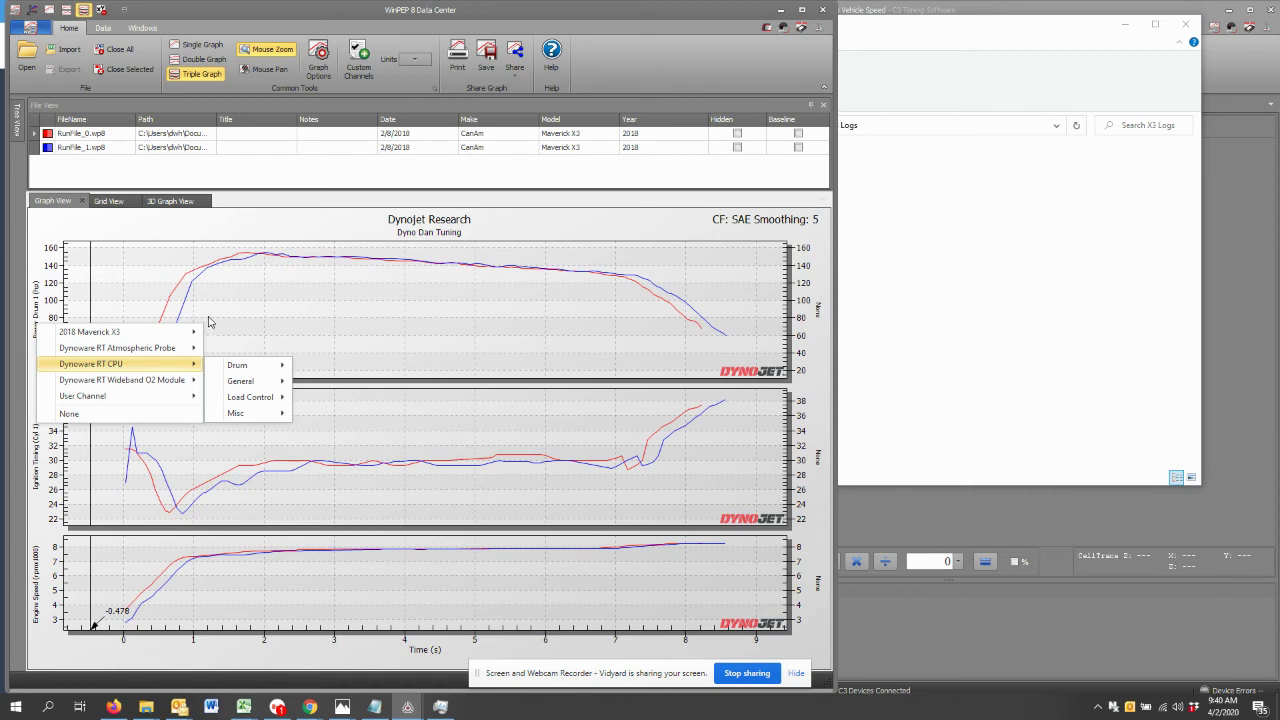
pyautogui.moveTo(99, 337)
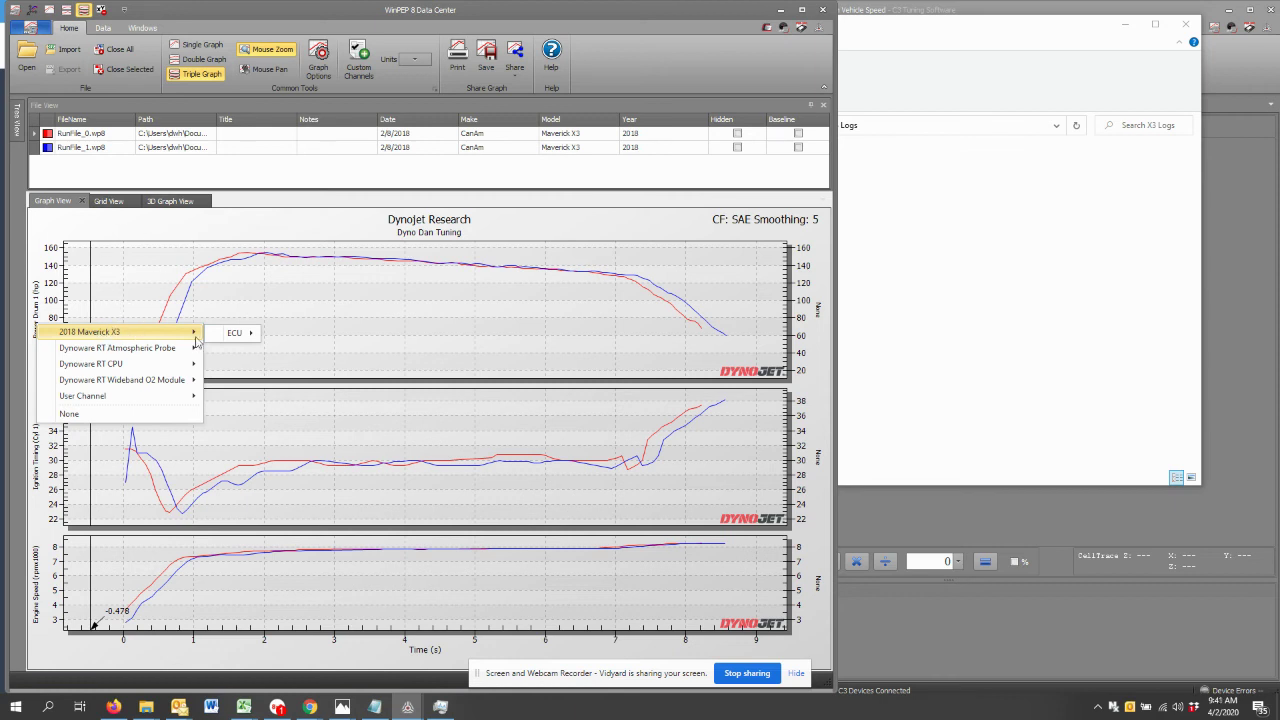
pyautogui.moveTo(237, 338)
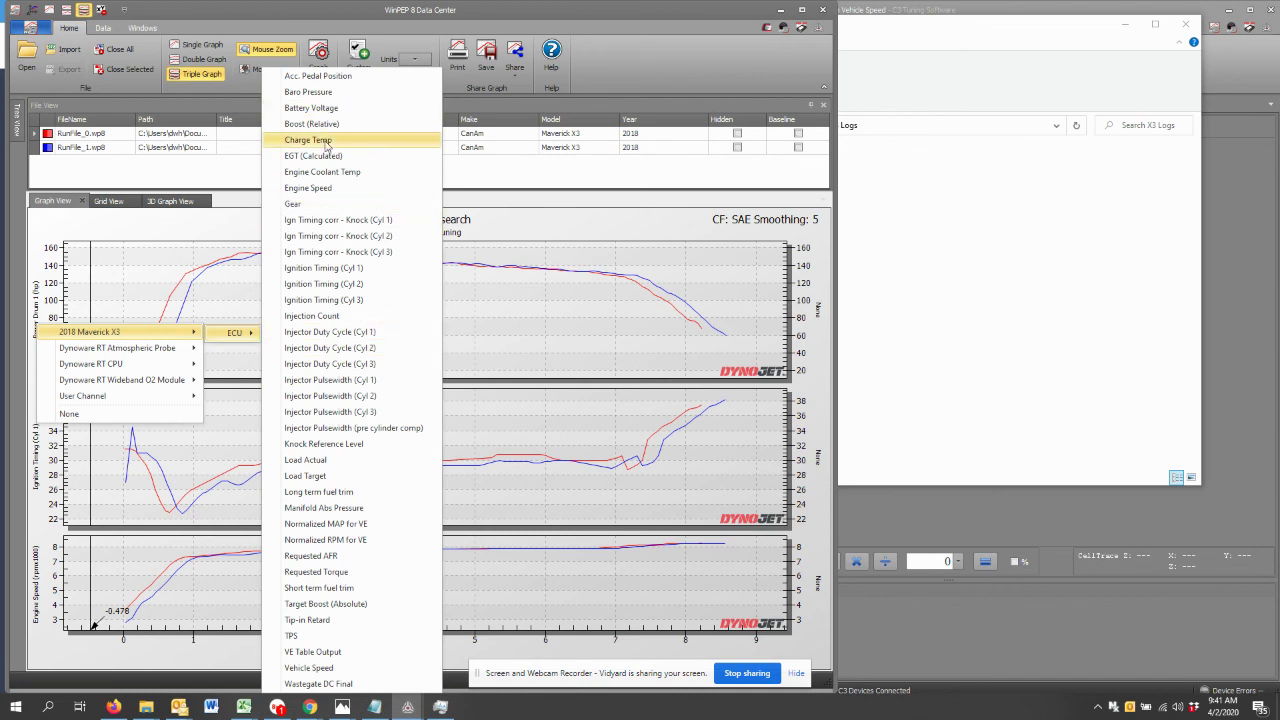
pyautogui.click(997, 235)
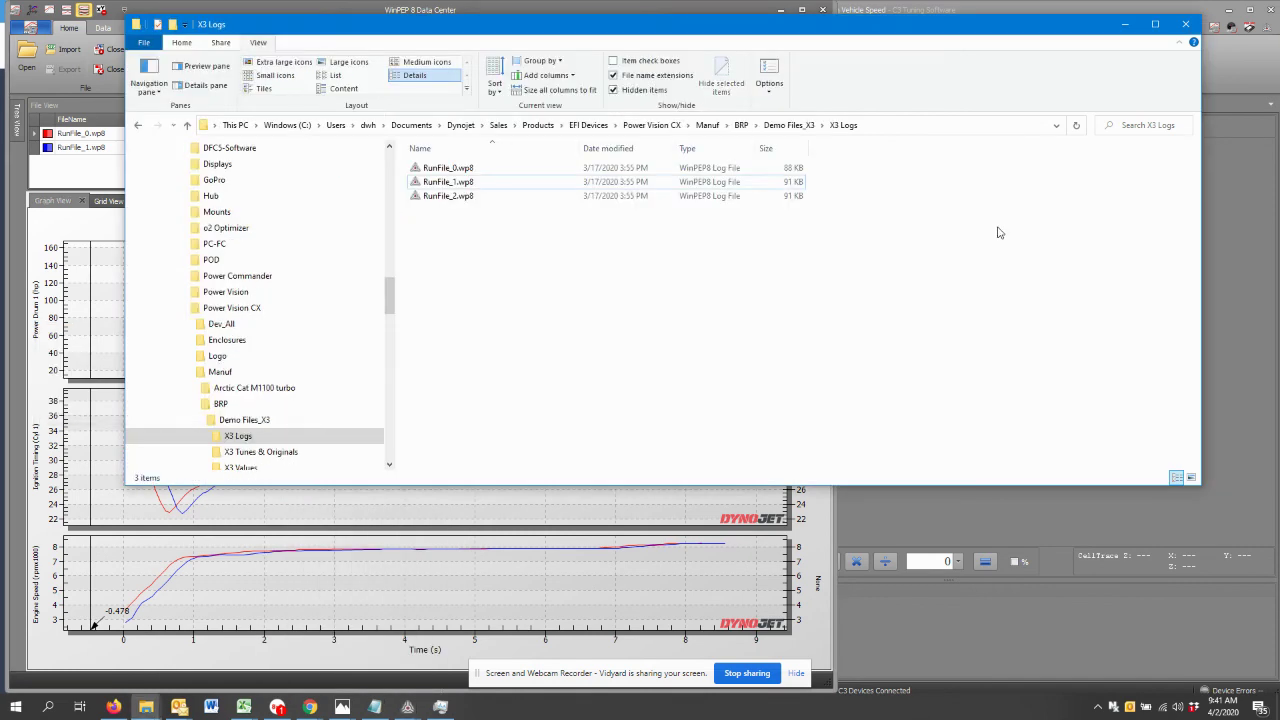
# - Open X3 Tunes & Originals and read both runs' values at 2.073 s
pyautogui.hotkey('alt', 'Up')
pyautogui.doubleClick(455, 184)
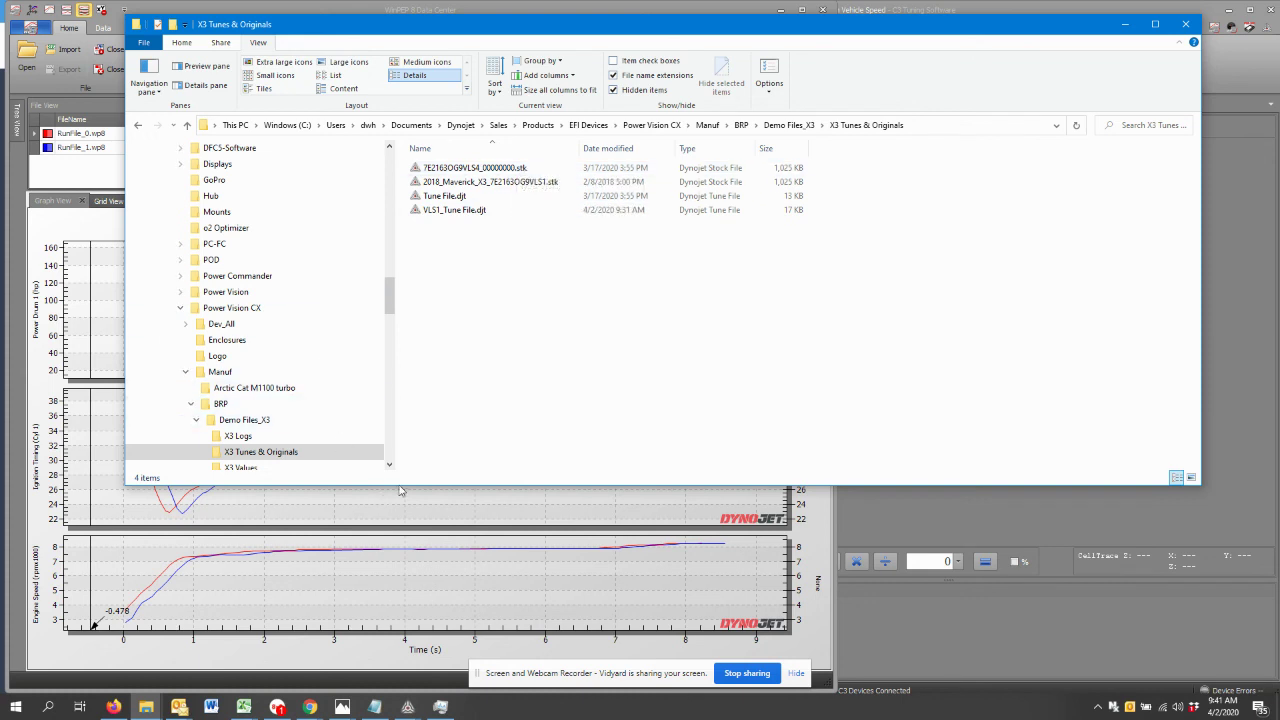
pyautogui.click(265, 527)
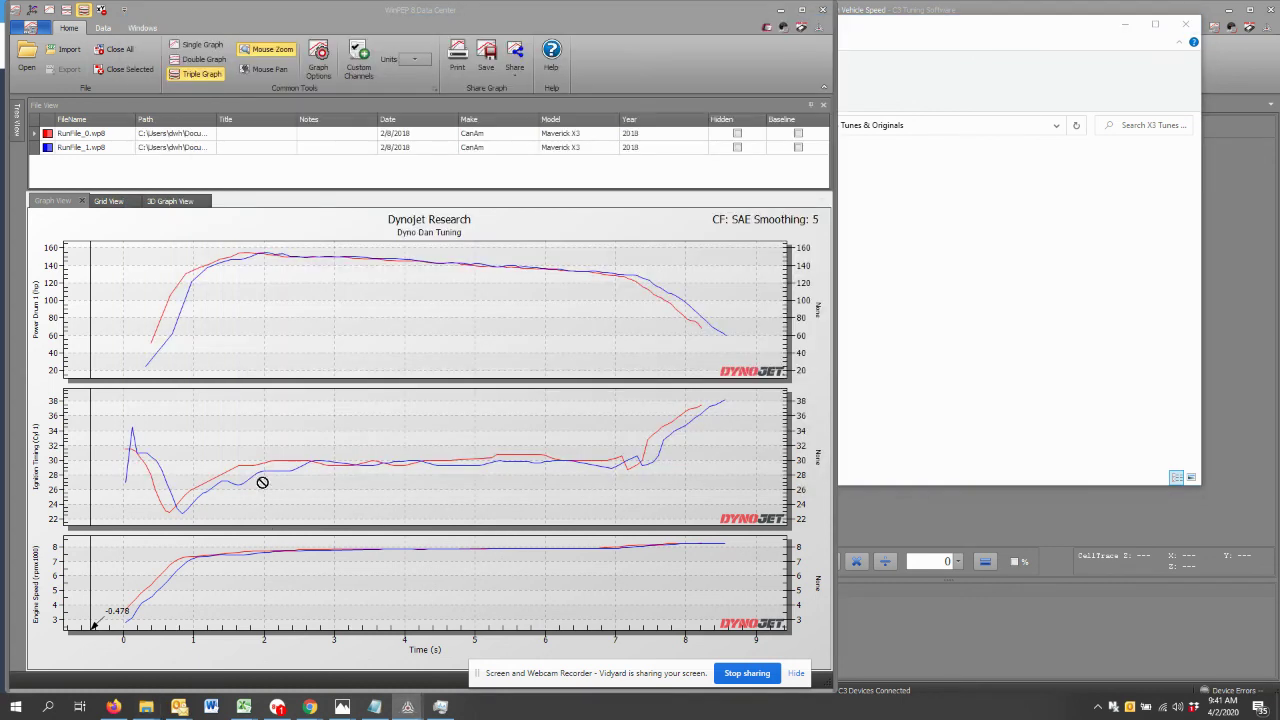
pyautogui.click(36, 314)
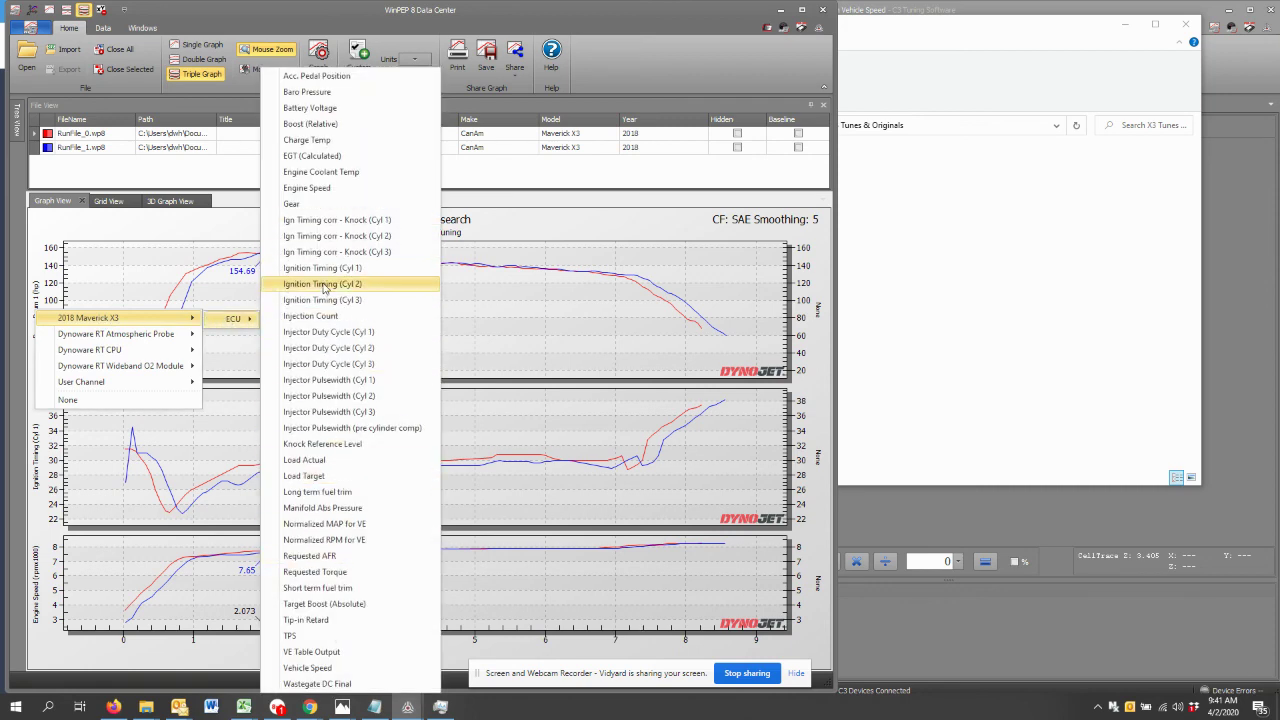
# - Open Tune File.djt, skip its password prompt, and return to the overlaid dyno graphs
pyautogui.click(951, 247)
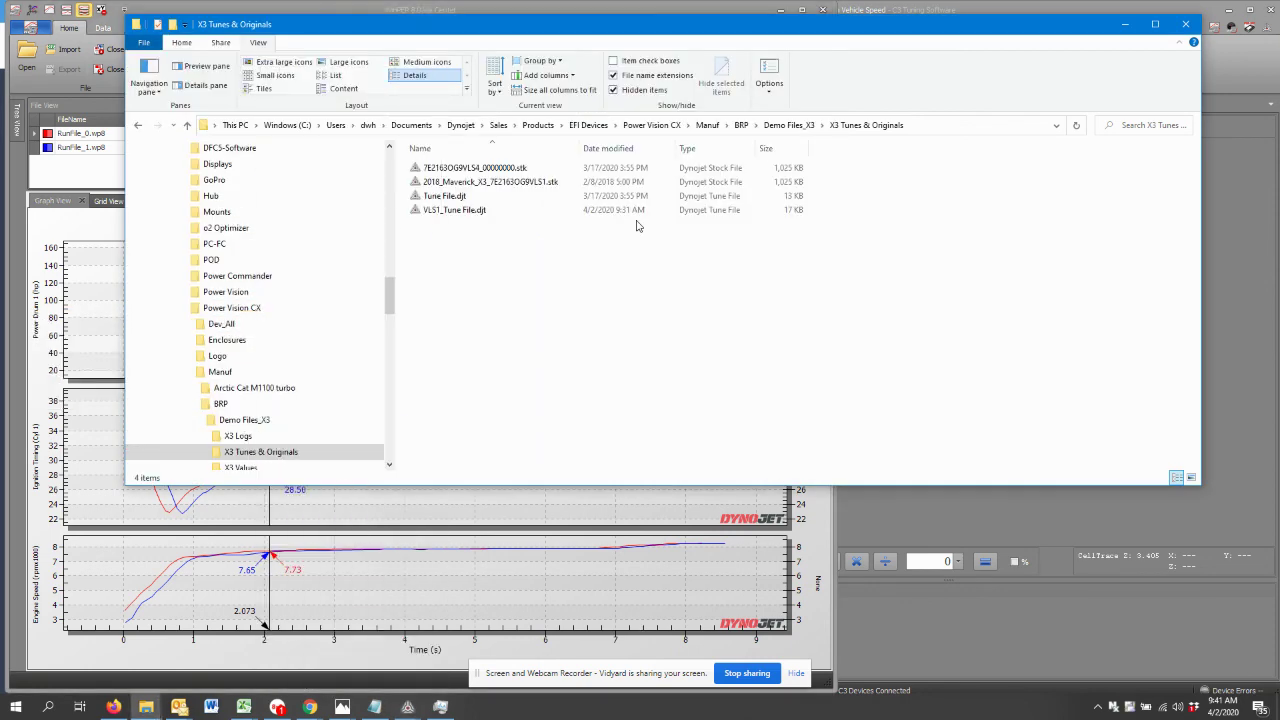
pyautogui.click(450, 196)
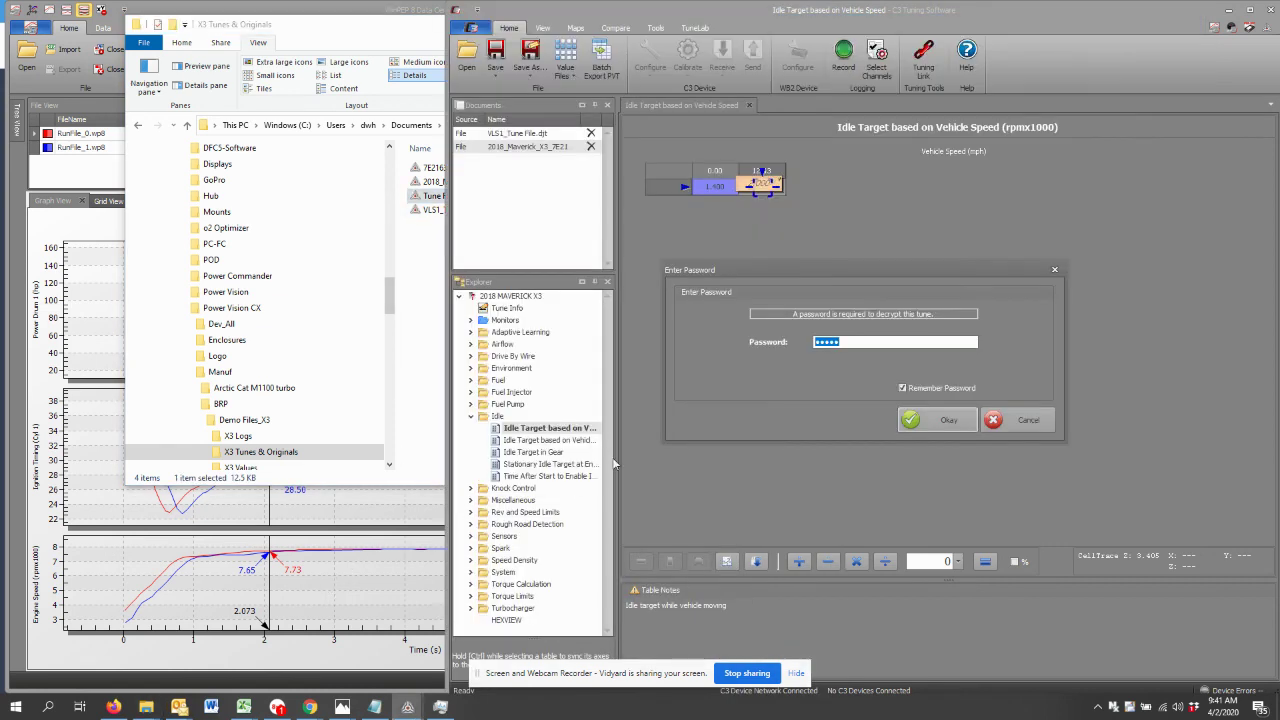
pyautogui.click(993, 420)
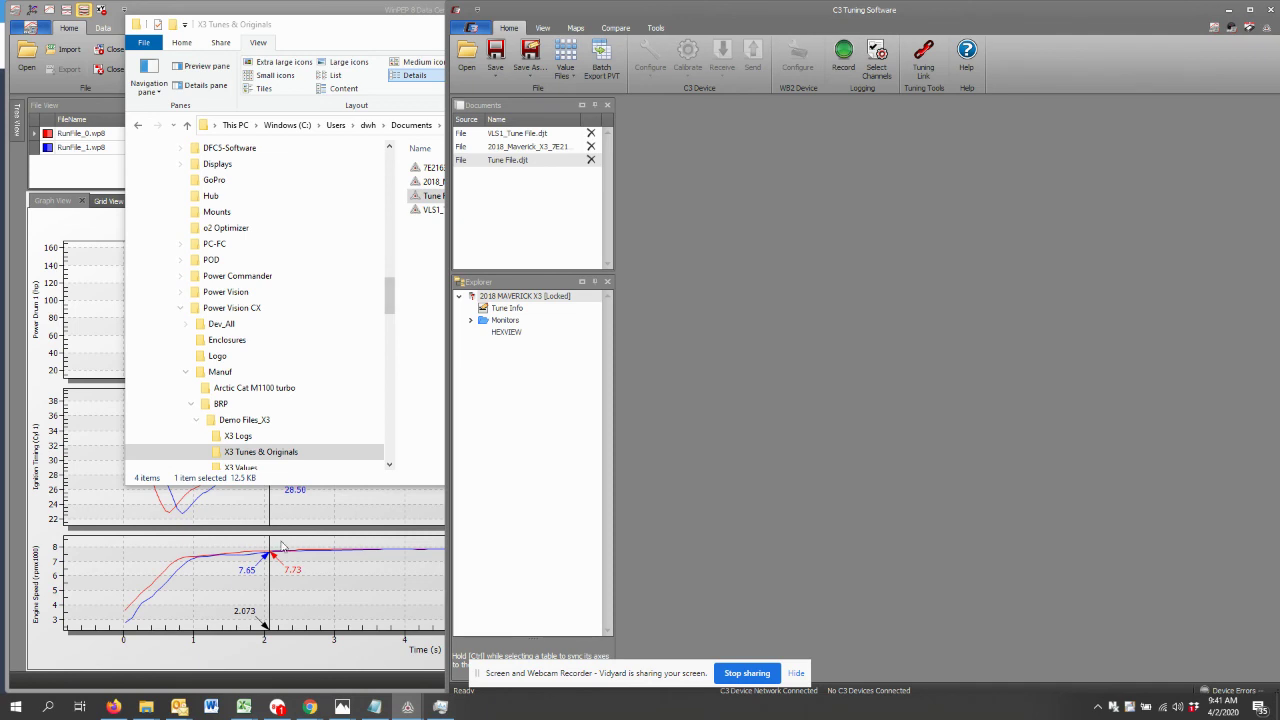
pyautogui.click(286, 535)
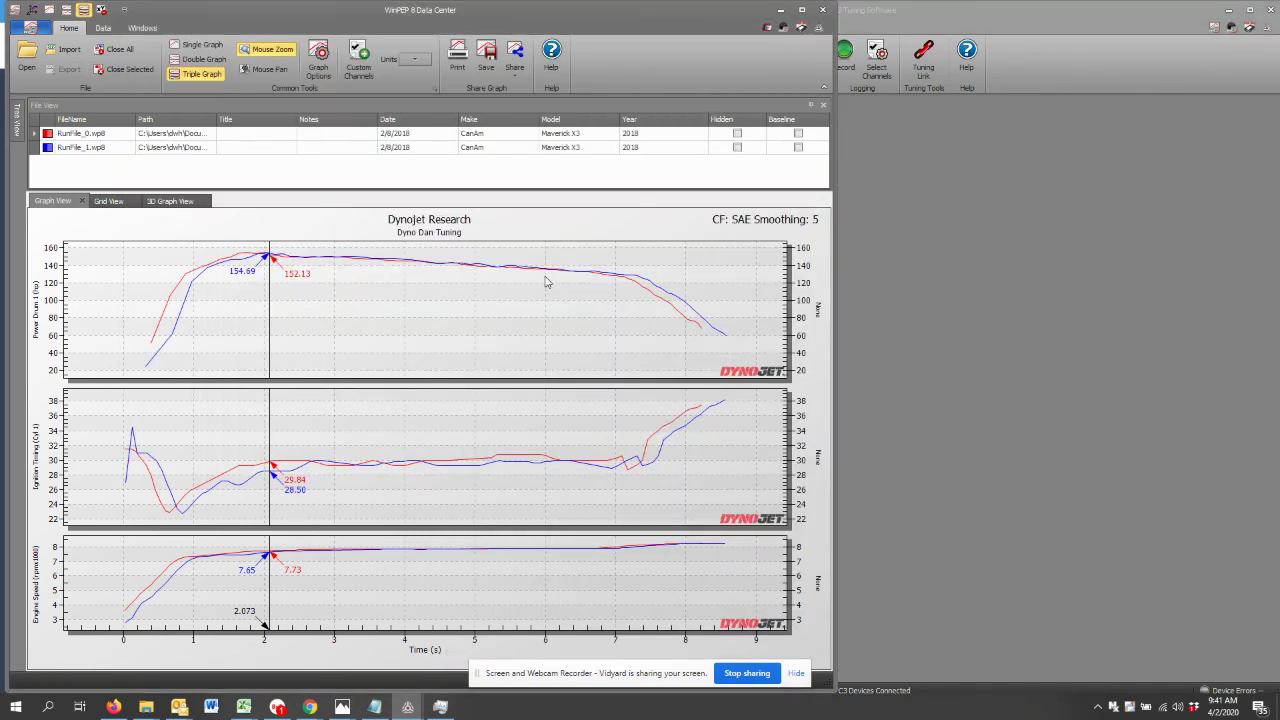